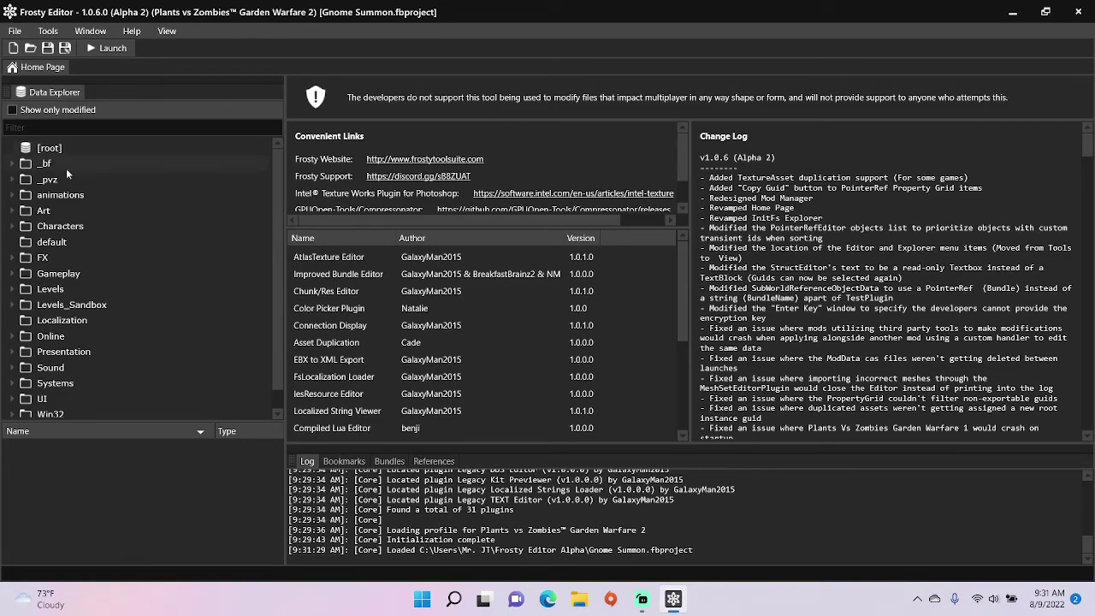
- Browse the Data Explorer to Gameplay/Weapons/AI/Gnome and list the GnomeKingWaterWheel folder's assets
click(13, 274)
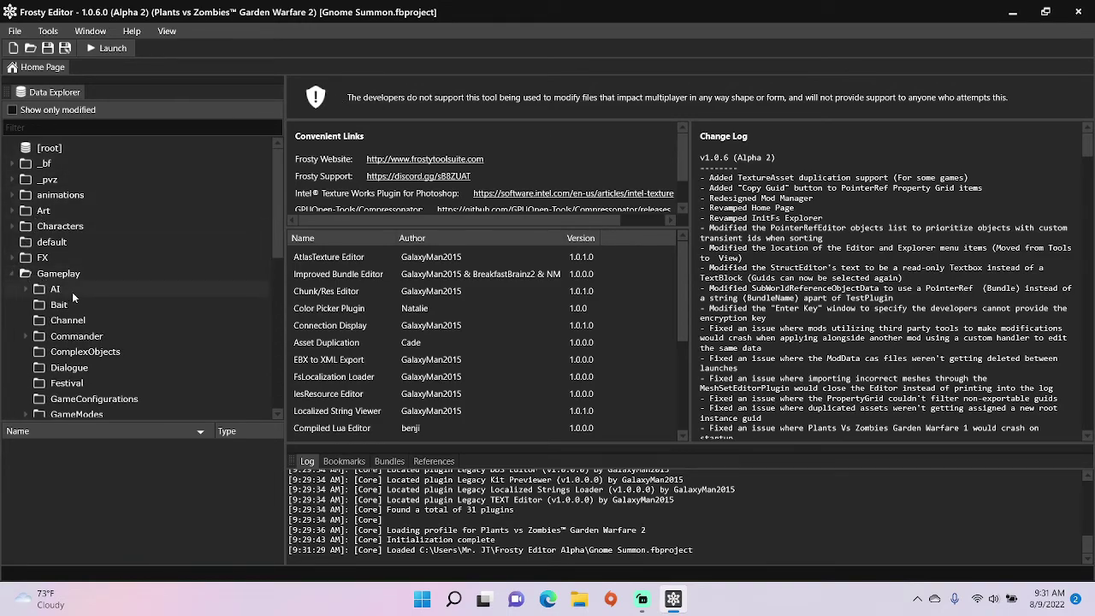
scroll(72, 291, down, 7)
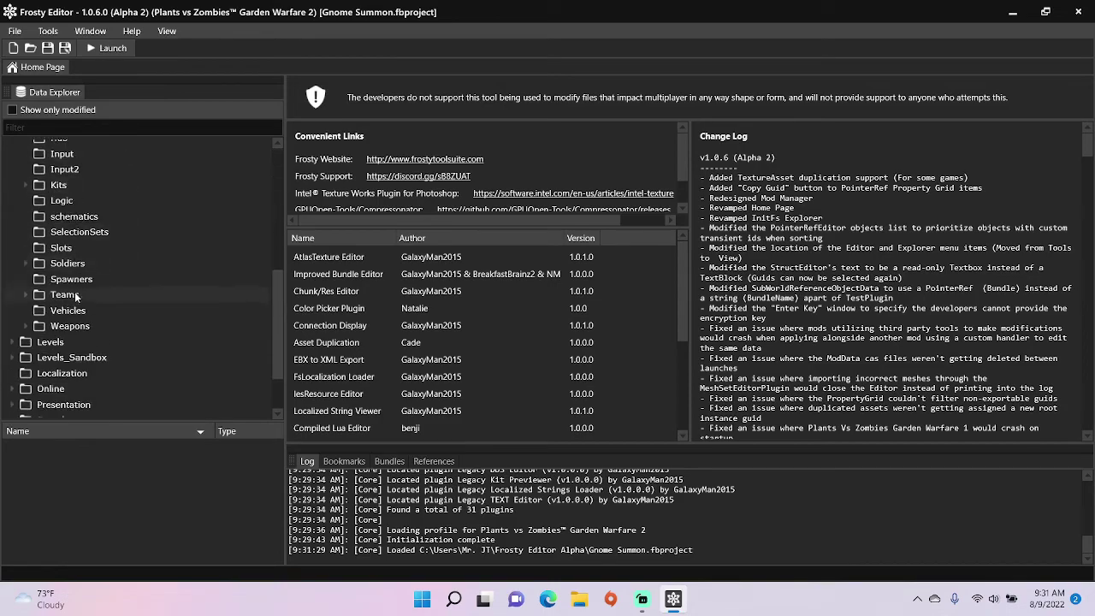
click(25, 327)
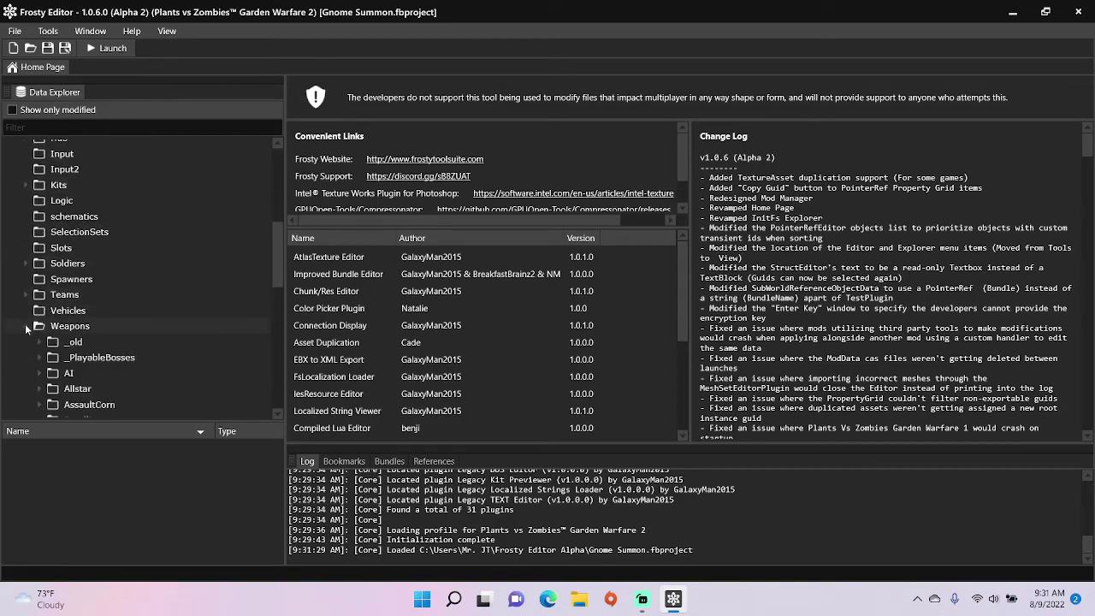
click(39, 372)
scroll(41, 373, down, 1)
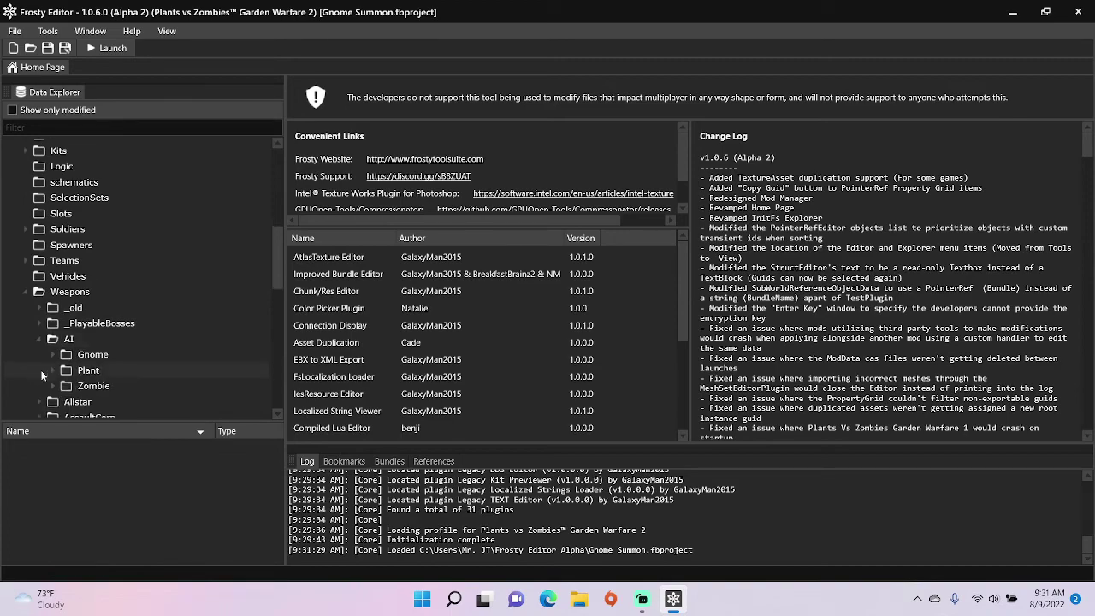
click(52, 355)
scroll(79, 351, down, 2)
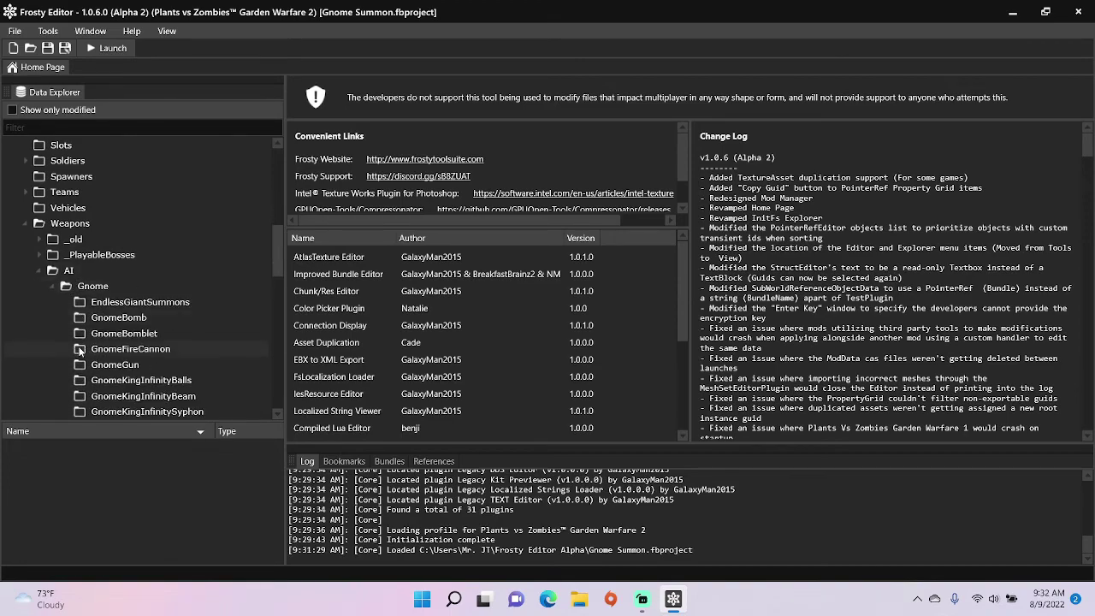
scroll(80, 351, down, 2)
click(99, 360)
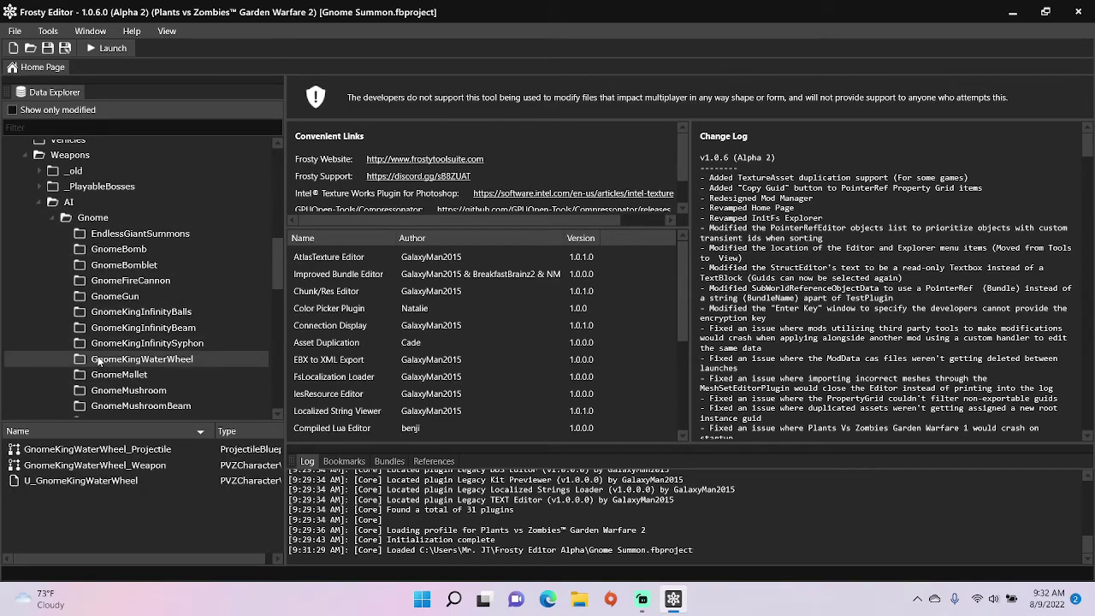
- Open GnomeKingWaterWheel_Weapon and expand Object > WeaponFiring > PrimaryFire > Projectiles in its properties
double_click(97, 464)
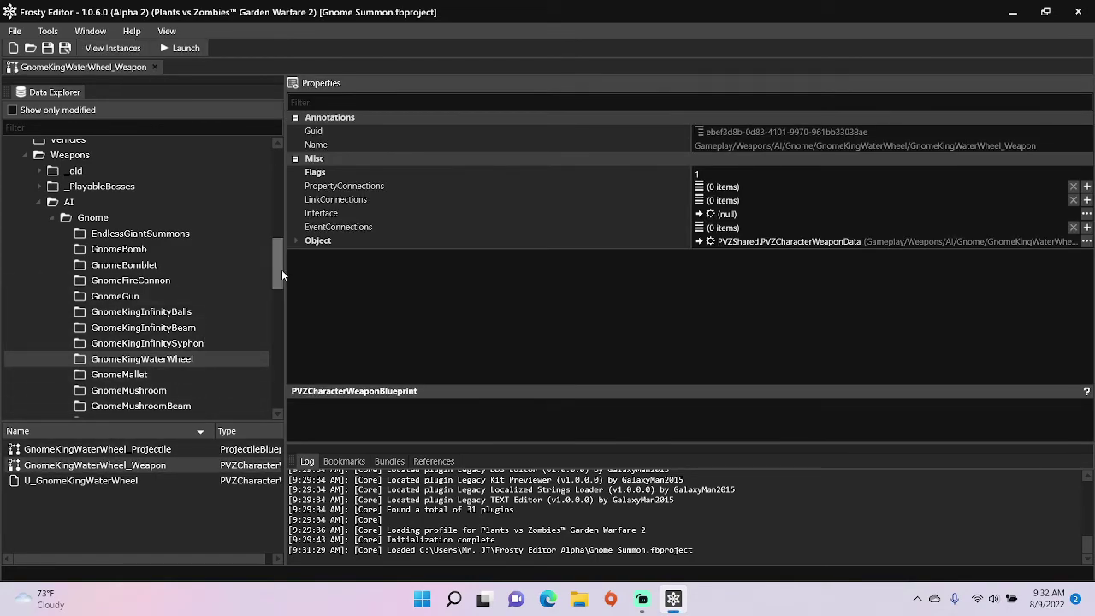
click(295, 242)
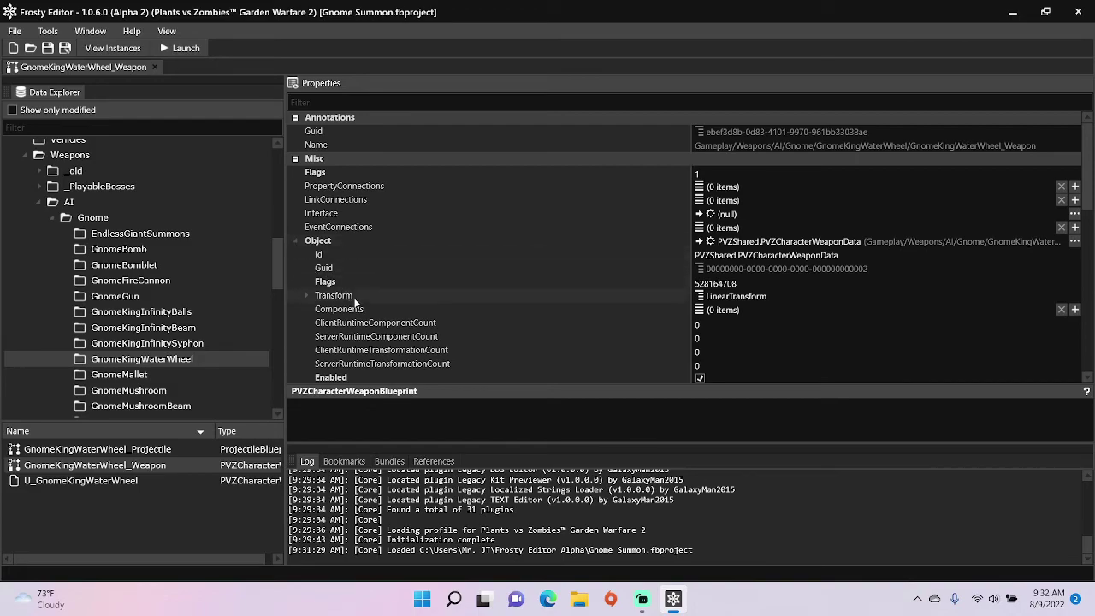
scroll(354, 298, down, 1)
scroll(354, 295, down, 2)
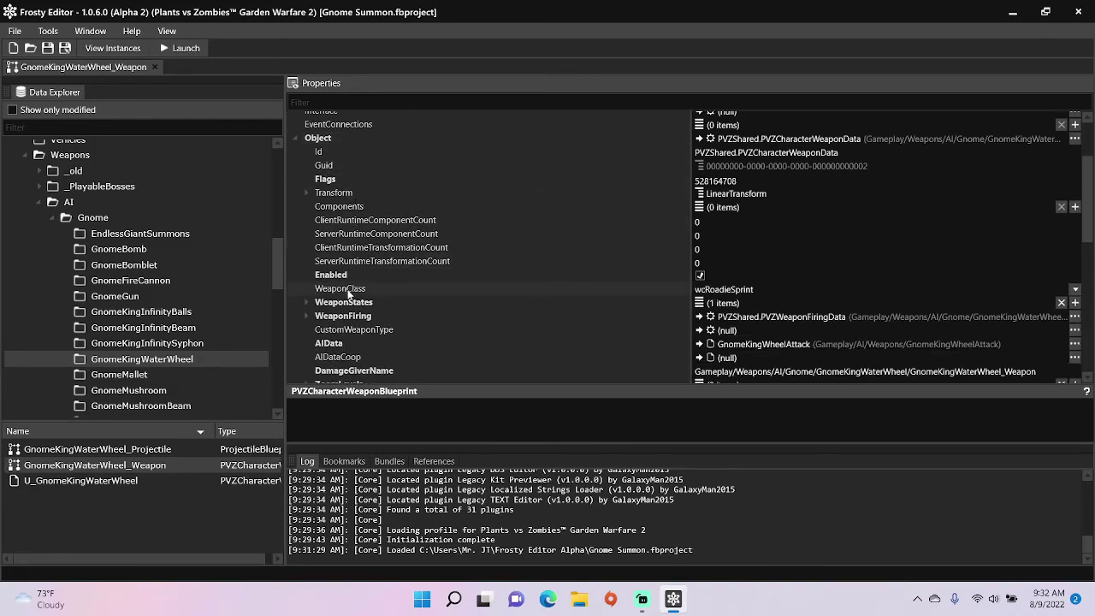
click(306, 316)
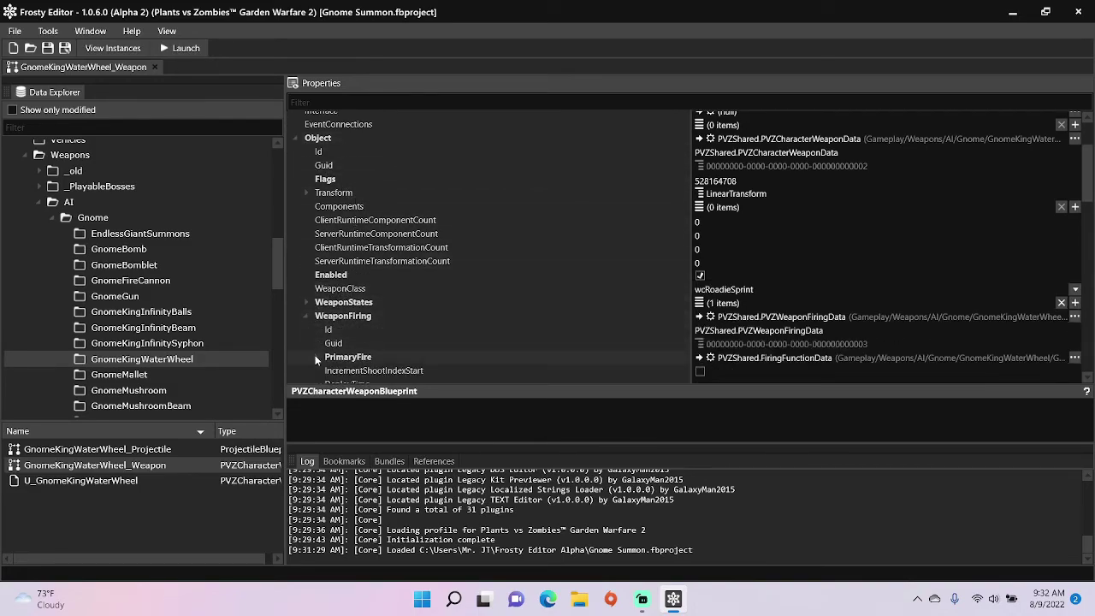
click(316, 357)
scroll(370, 332, down, 8)
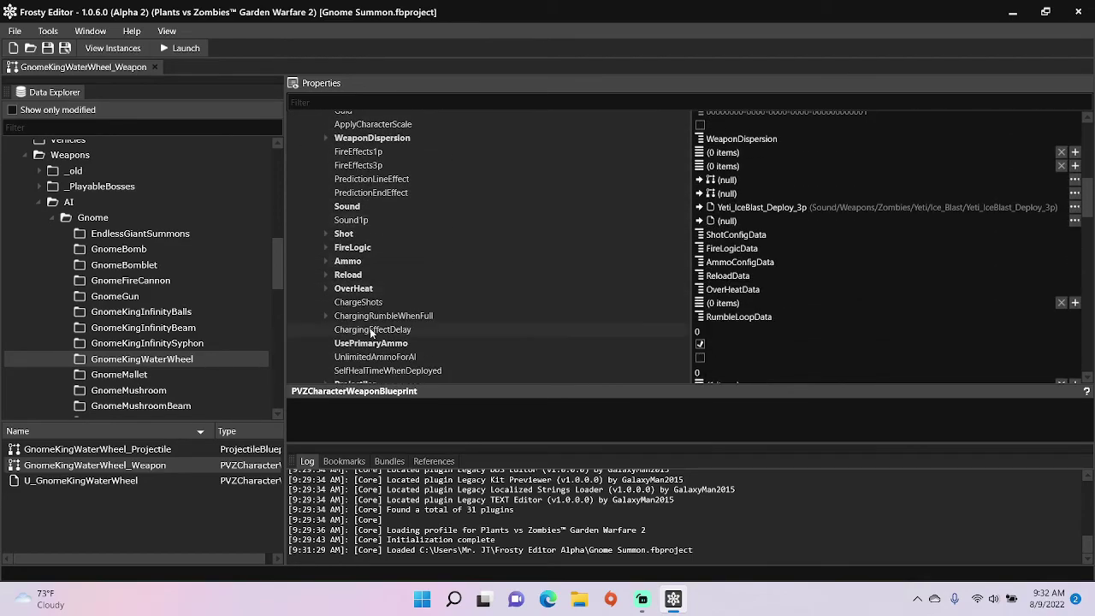
scroll(369, 332, down, 2)
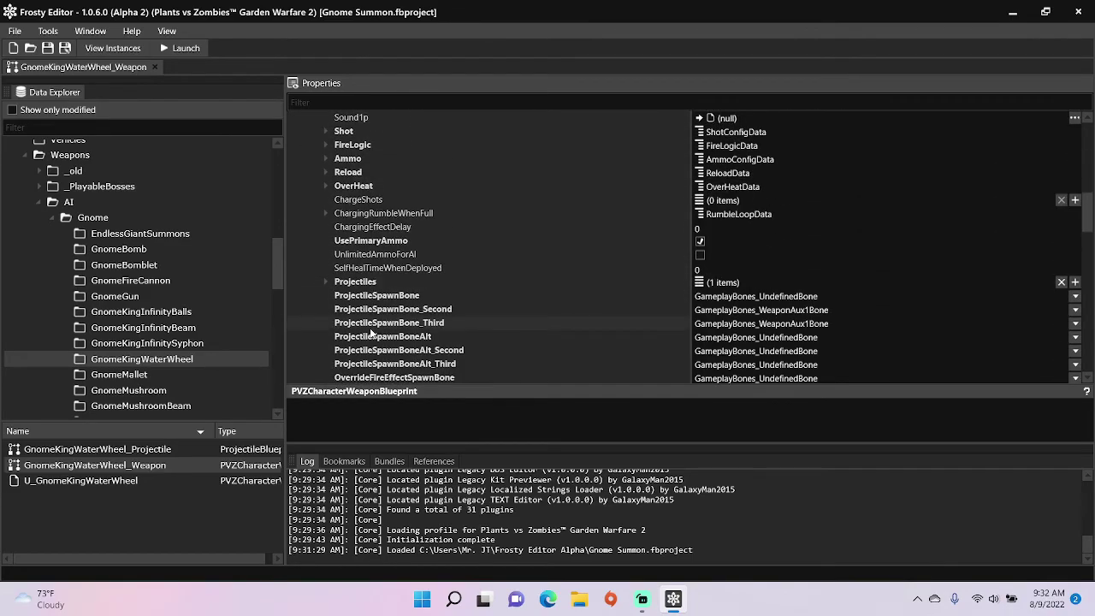
click(325, 282)
- Clear the GnomeKingWaterWheel_Projectile reference from Projectiles [0], leaving the Projectile null
click(336, 295)
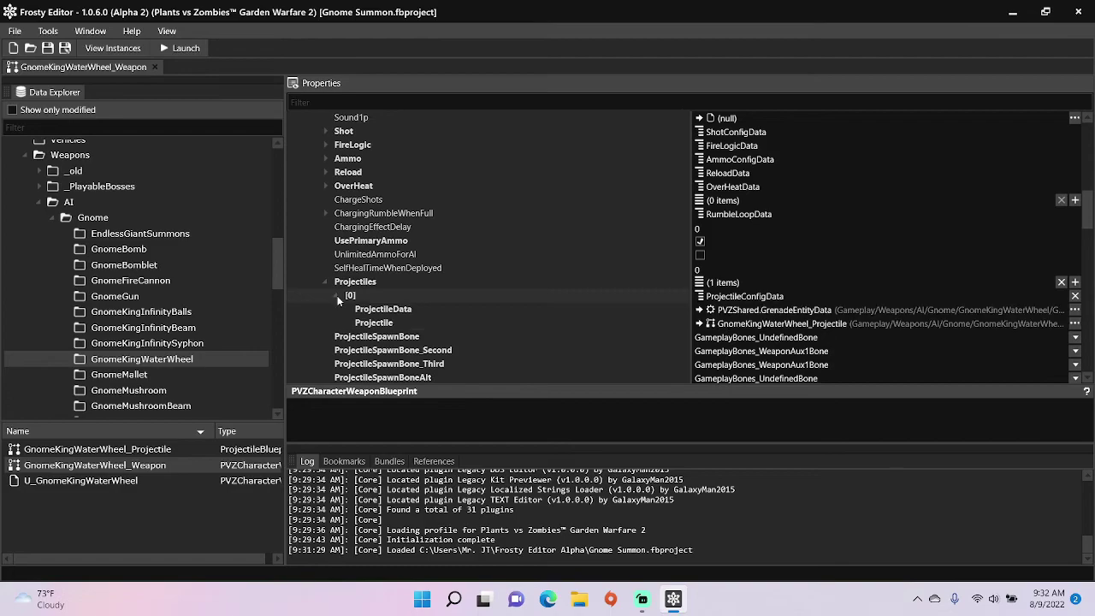
click(1073, 323)
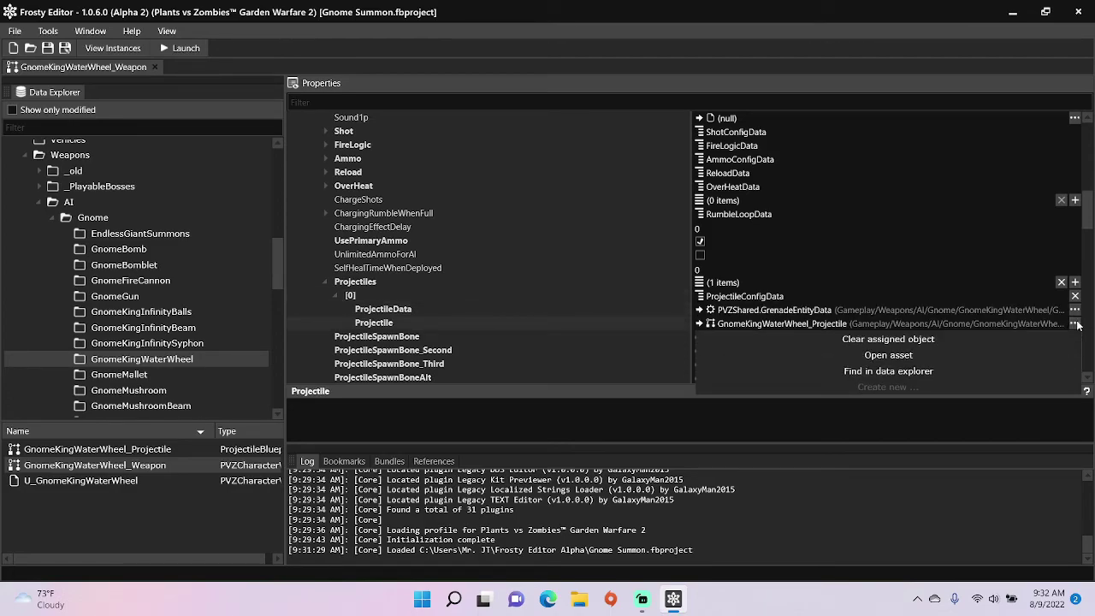
click(912, 338)
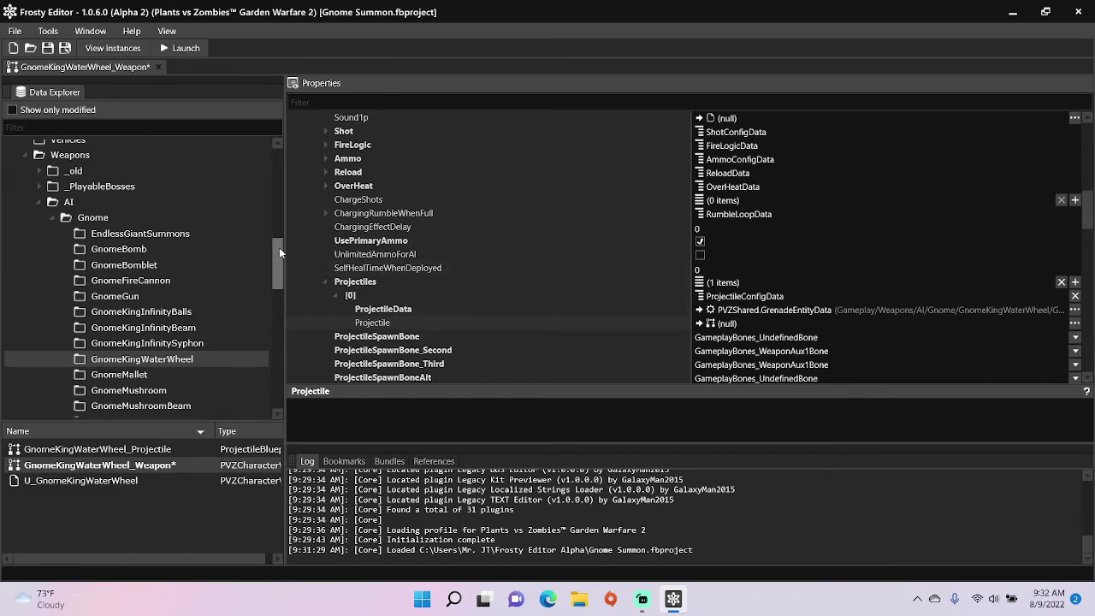
drag(279, 252, 279, 351)
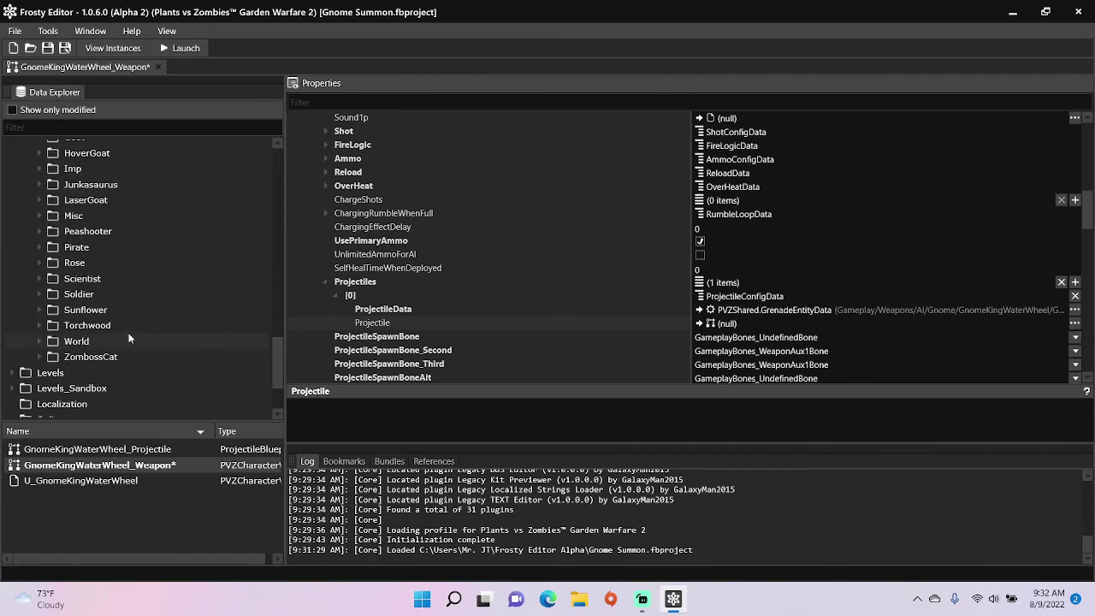
- Open the SunflowerTurretHeal weapon from Sunflower/Turrets/HealTurret in its own tab
click(39, 311)
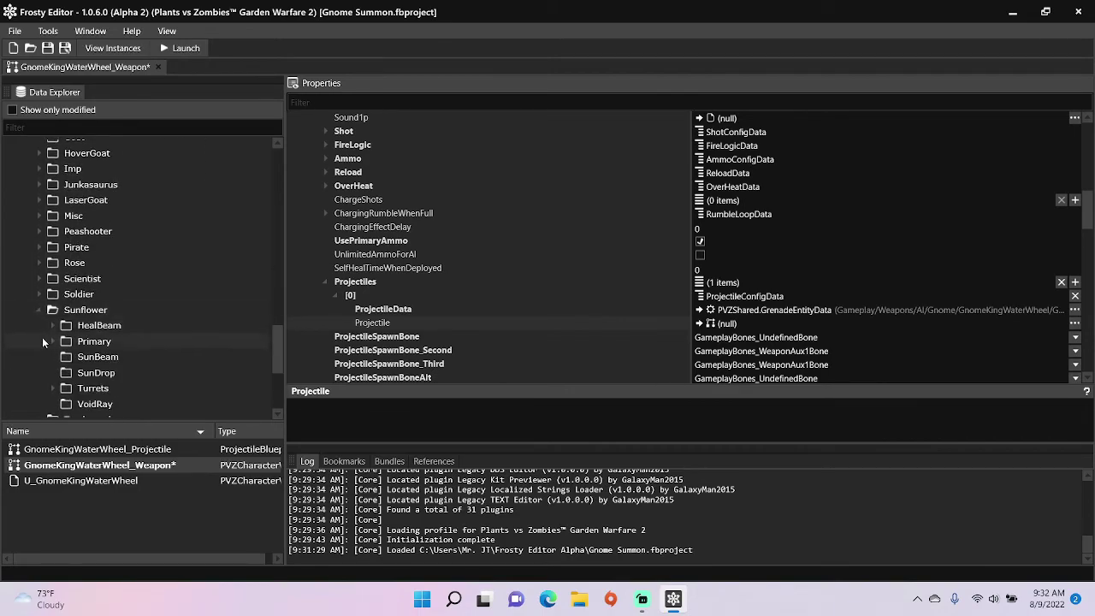
click(51, 388)
scroll(105, 368, down, 2)
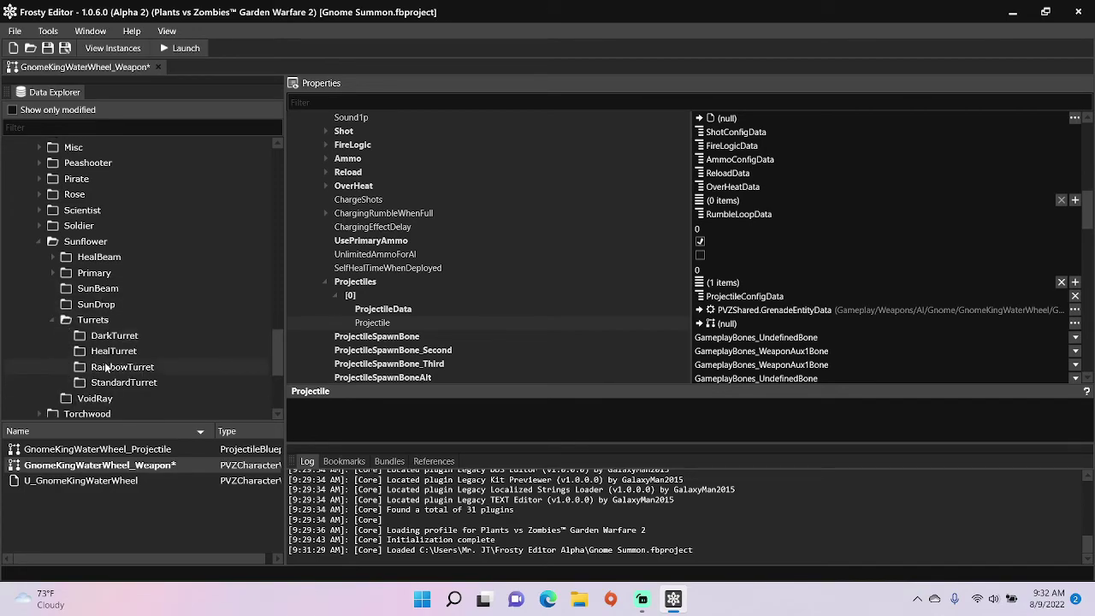
click(112, 352)
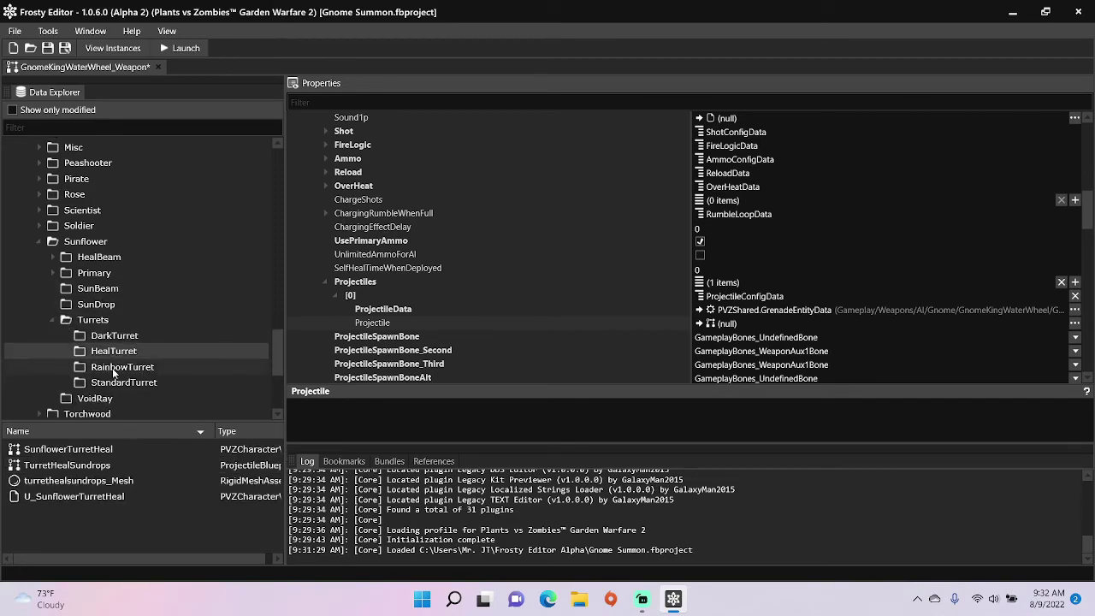
double_click(77, 451)
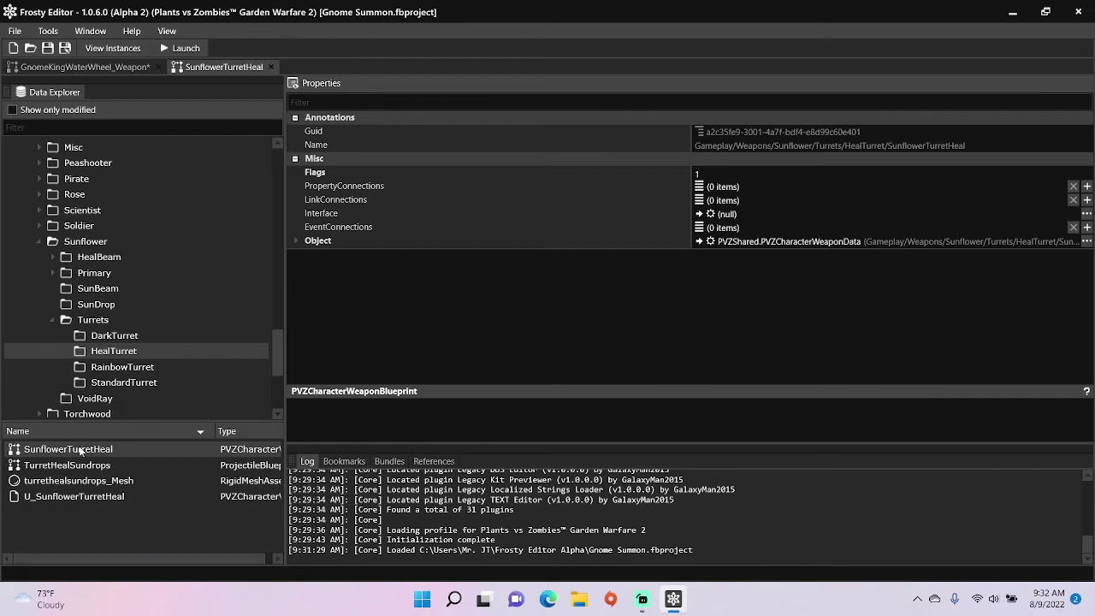
- Expand the turret's Object > WeaponFiring > PrimaryFire > Projectiles properties
click(296, 241)
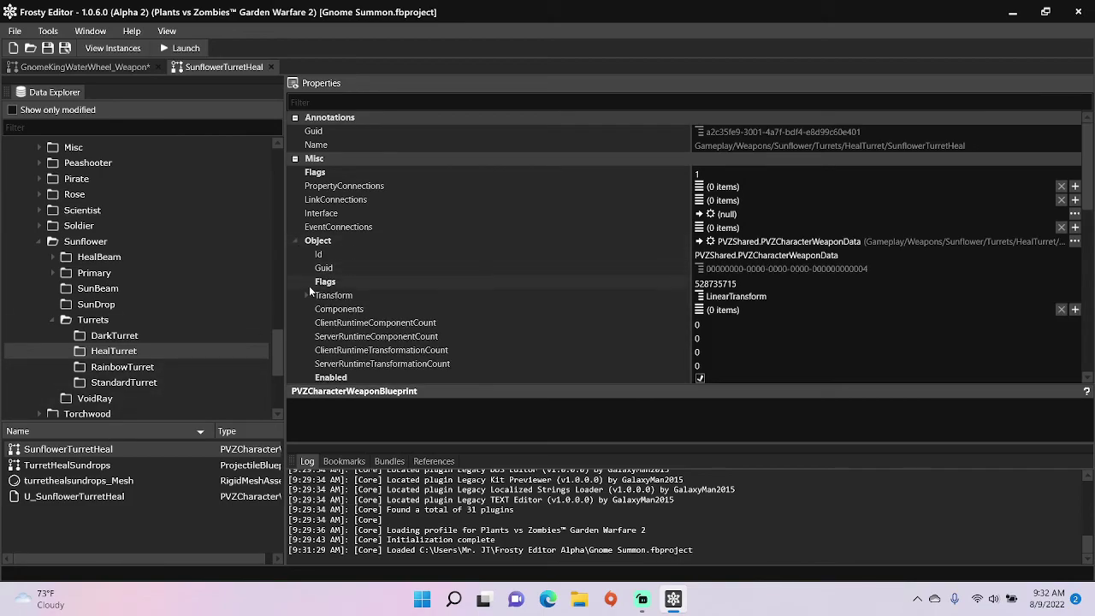
scroll(308, 299, down, 3)
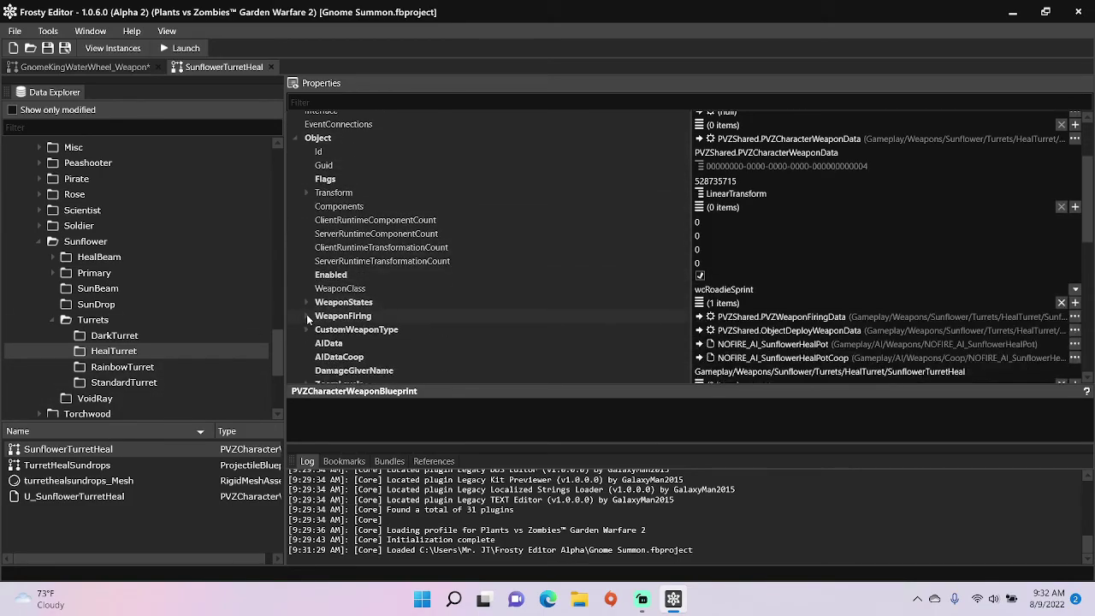
click(306, 315)
scroll(317, 312, down, 2)
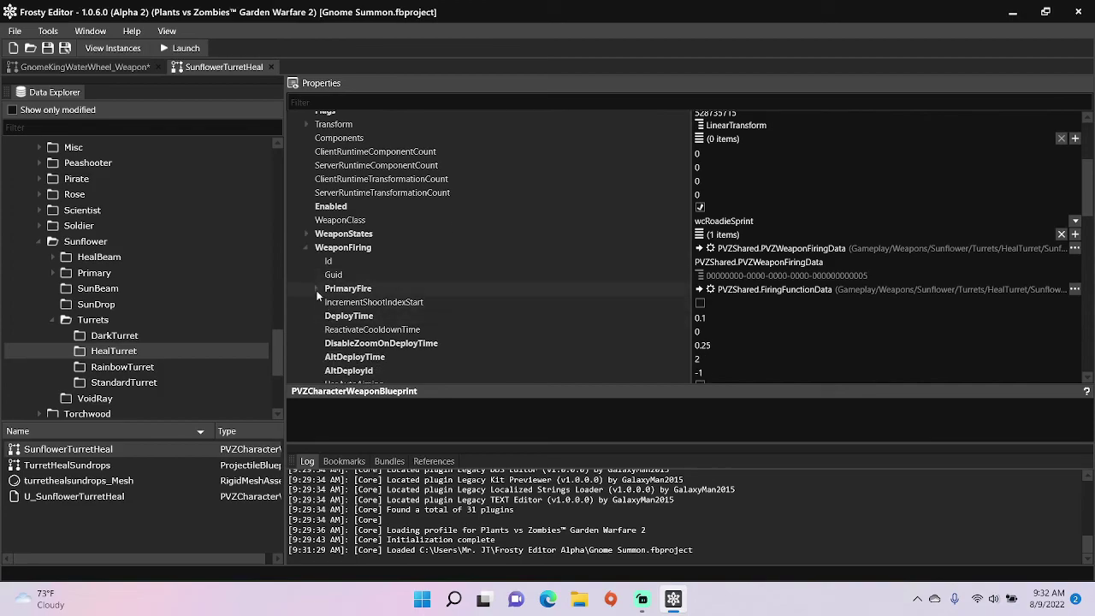
click(316, 290)
scroll(343, 295, down, 5)
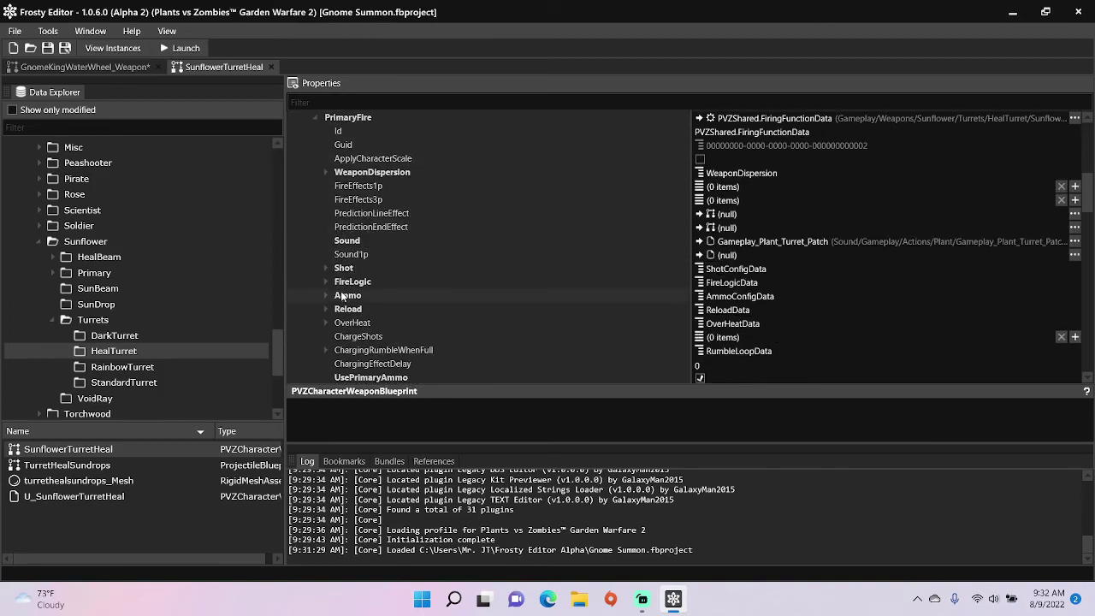
scroll(342, 295, down, 3)
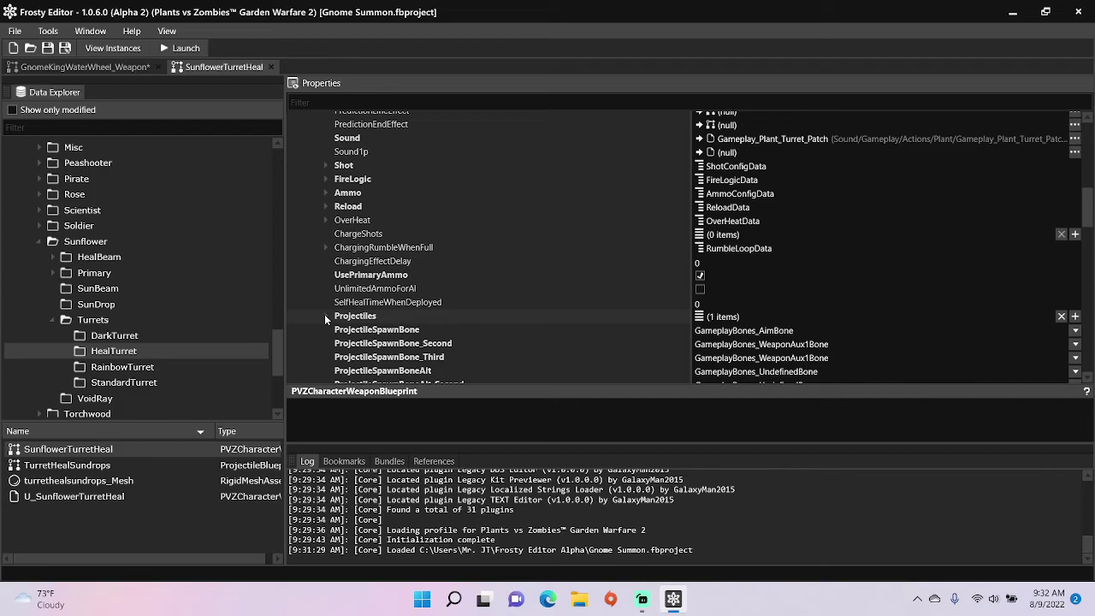
click(325, 316)
- Expand Projectiles [0] and select its PVZCharacterProjectileEntityData ProjectileData field for copying
click(338, 331)
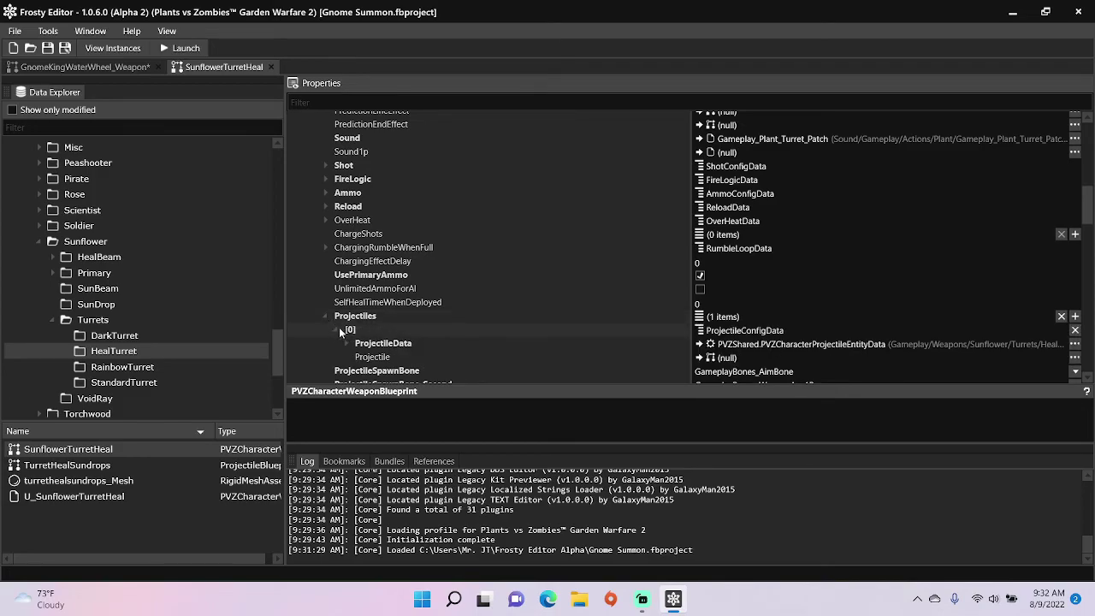
scroll(341, 332, down, 1)
click(810, 313)
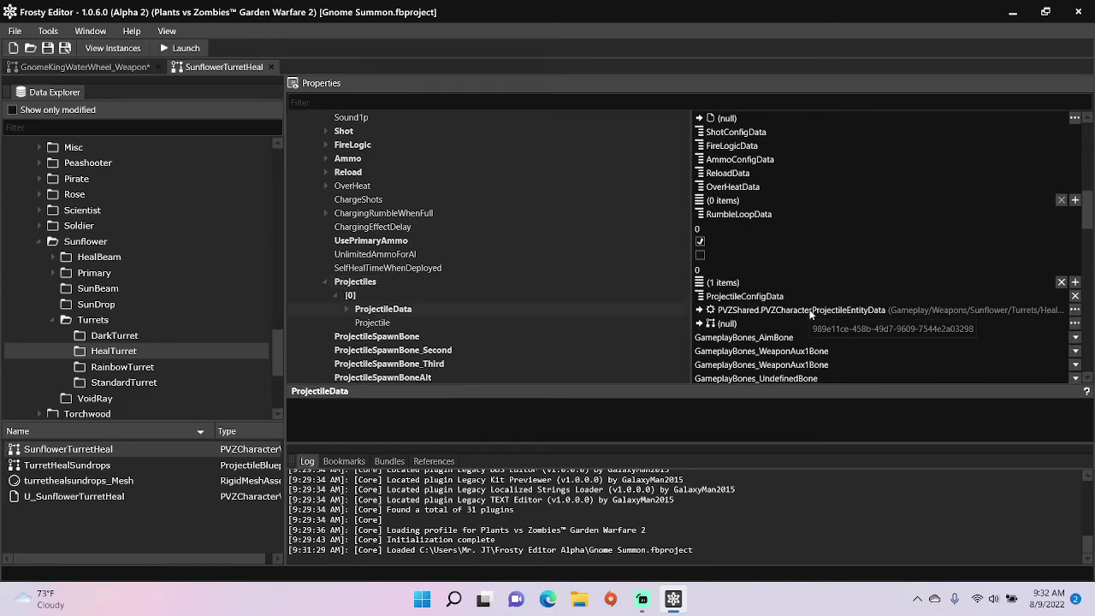
right_click(810, 313)
- Copy the turret's PVZCharacterProjectileEntityData and paste it over the water wheel weapon's GrenadeEntityData
click(837, 317)
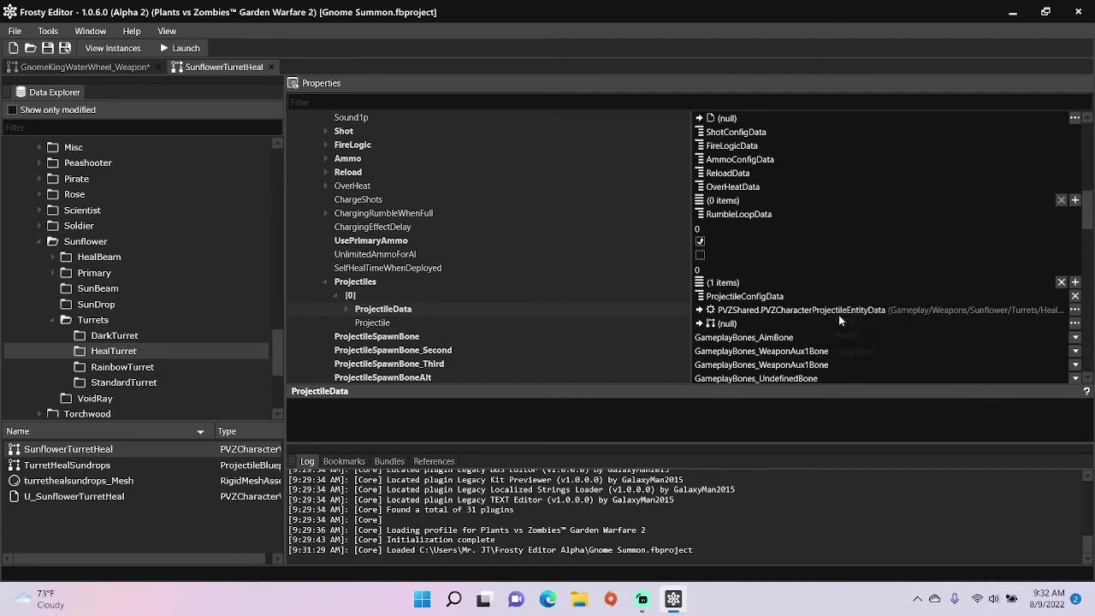
click(112, 66)
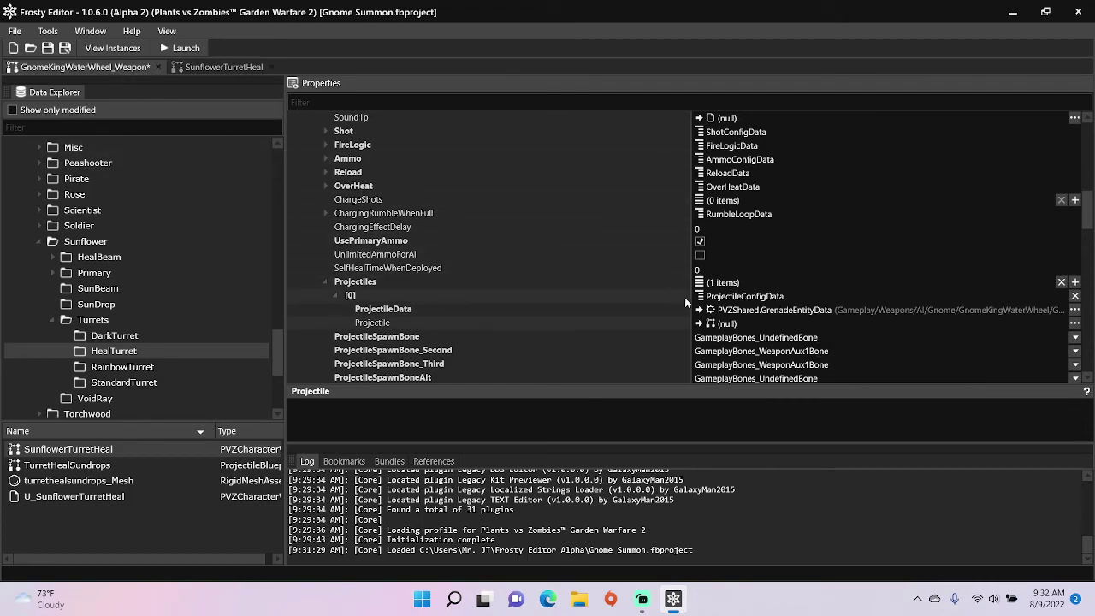
right_click(752, 313)
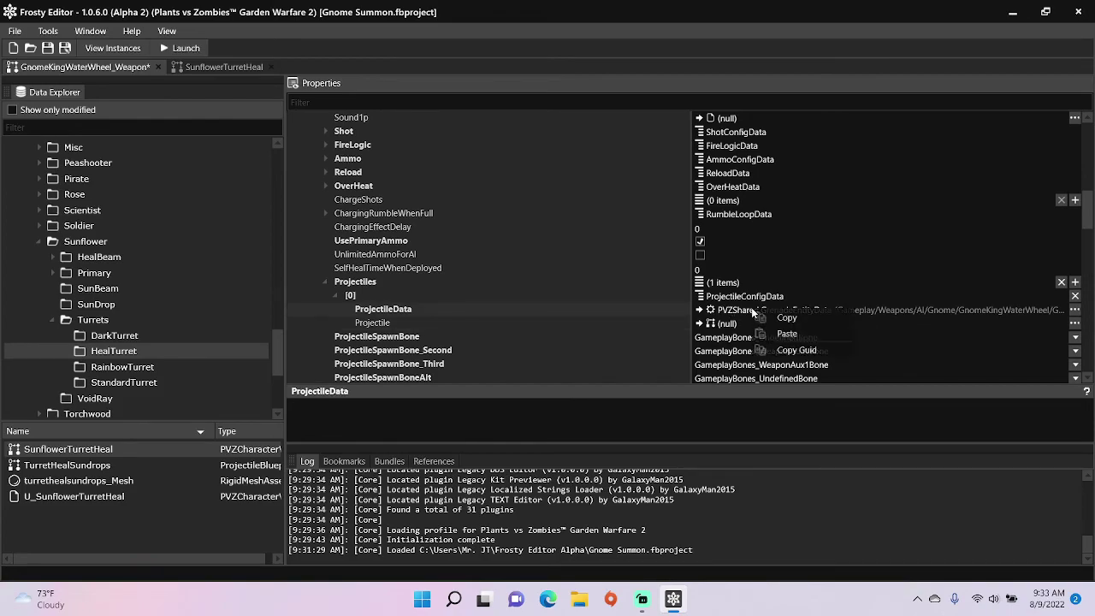
click(780, 335)
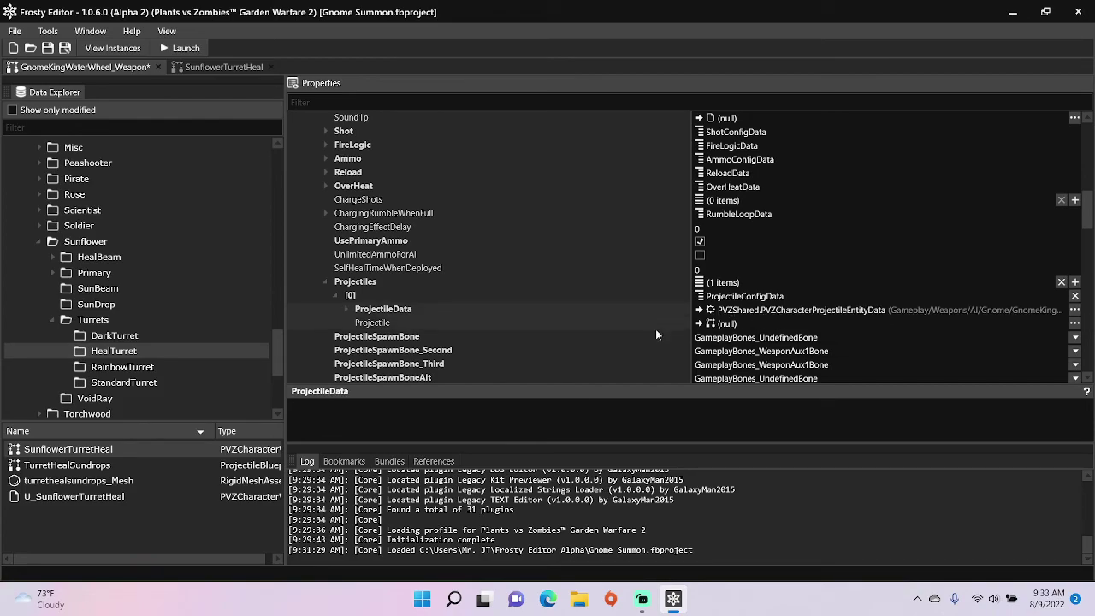
- Locate the projectile's current Soldier in the explorer, browse to Soldiers/AI/Gnomes, and select AIGnome_Base
double_click(357, 310)
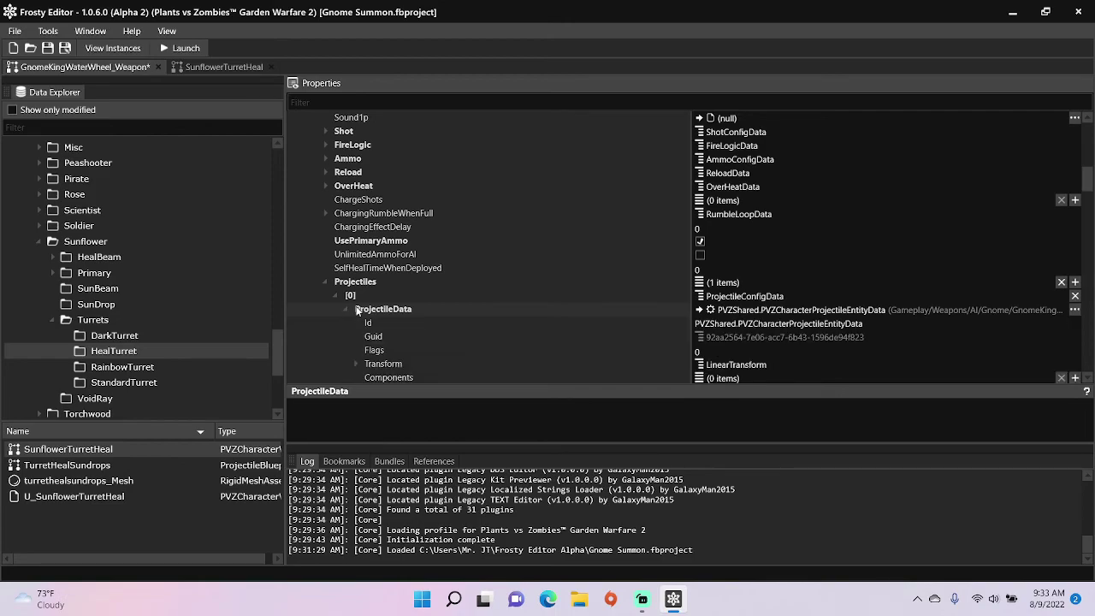
scroll(517, 274, down, 8)
scroll(517, 286, down, 10)
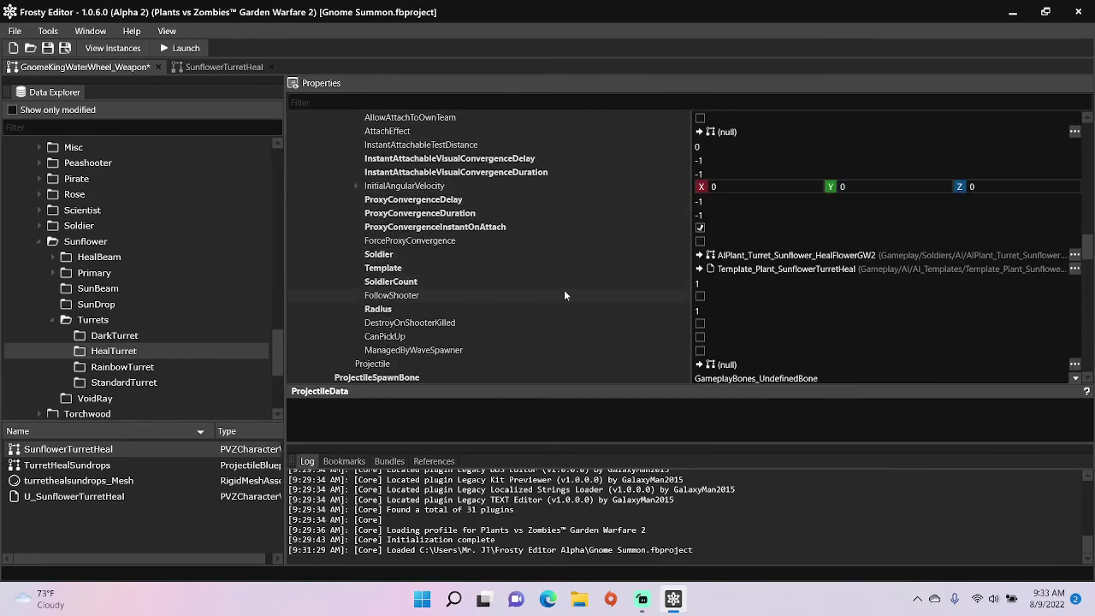
click(1075, 255)
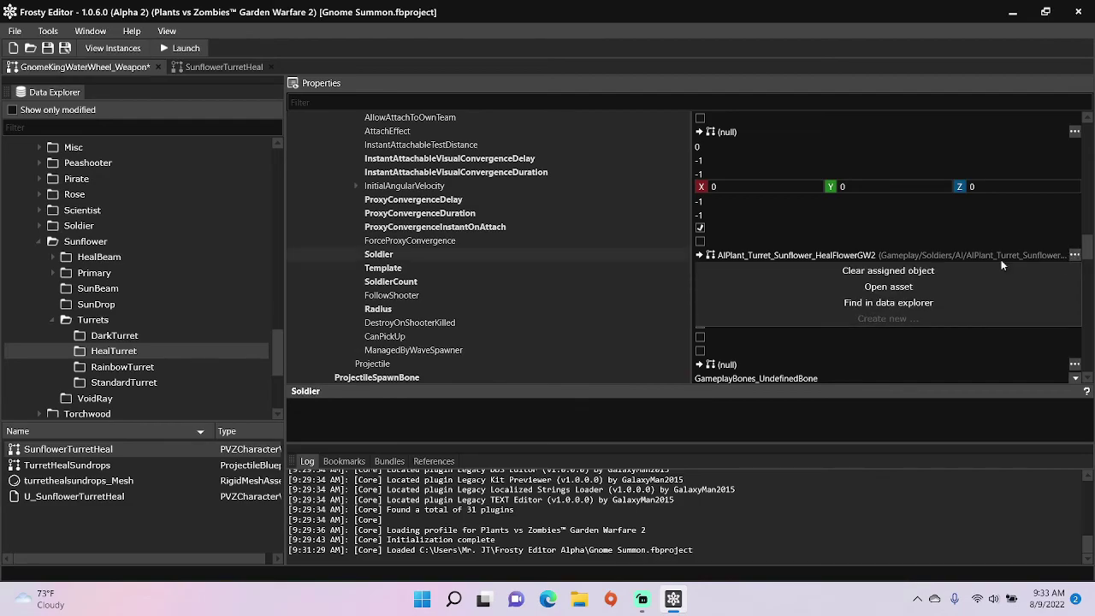
click(931, 303)
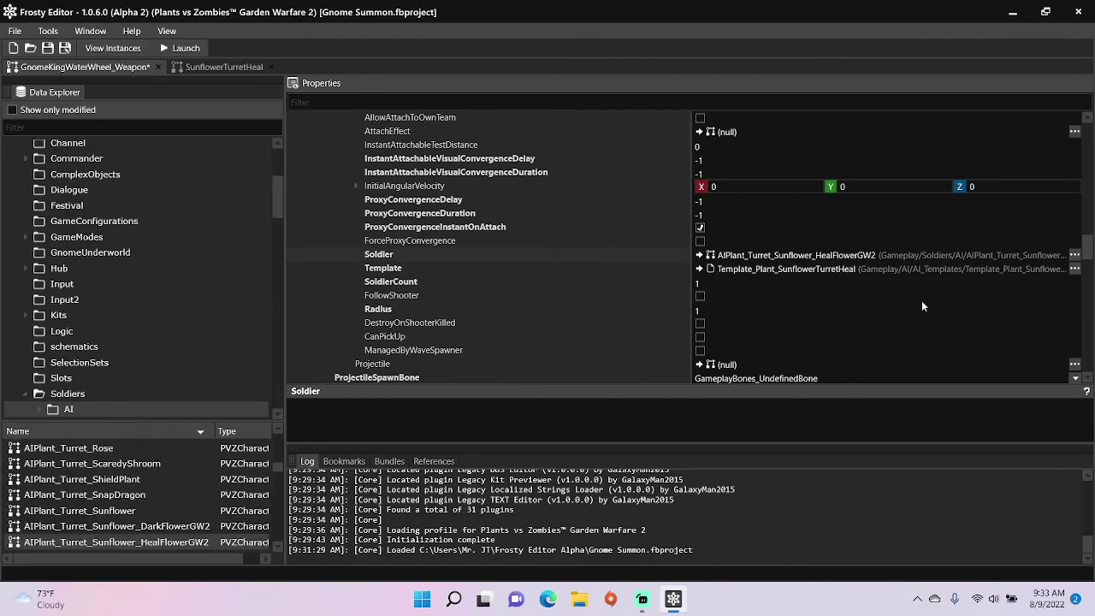
scroll(213, 351, down, 2)
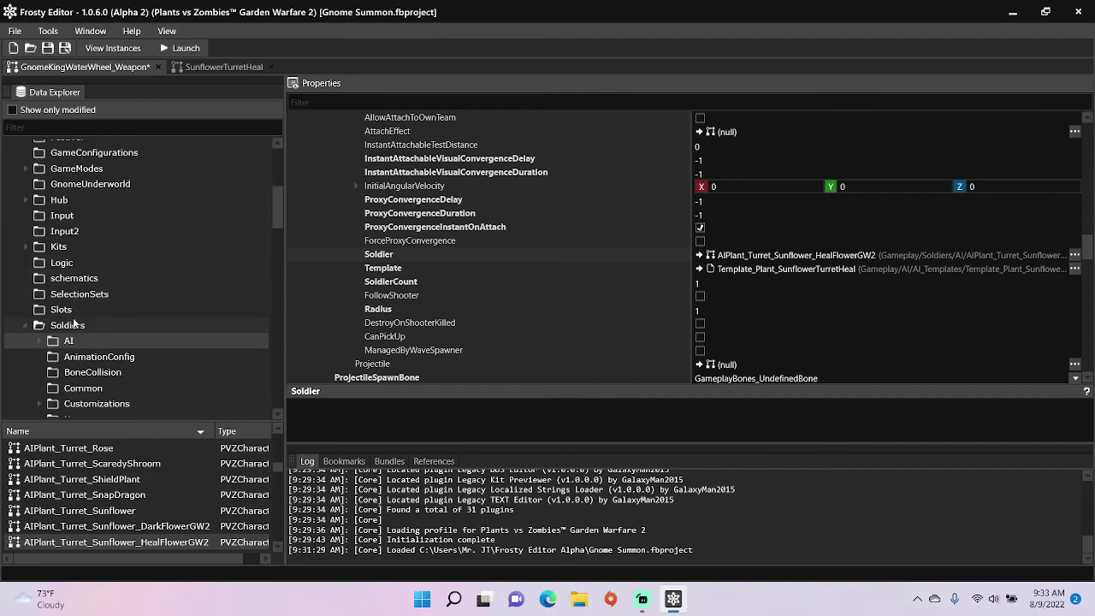
click(40, 340)
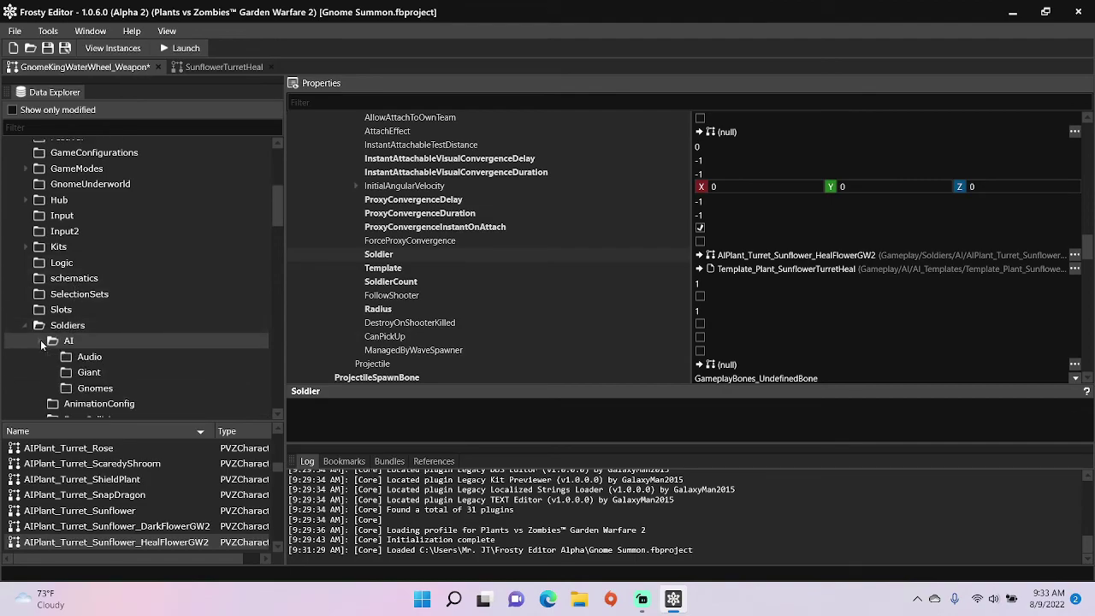
click(85, 390)
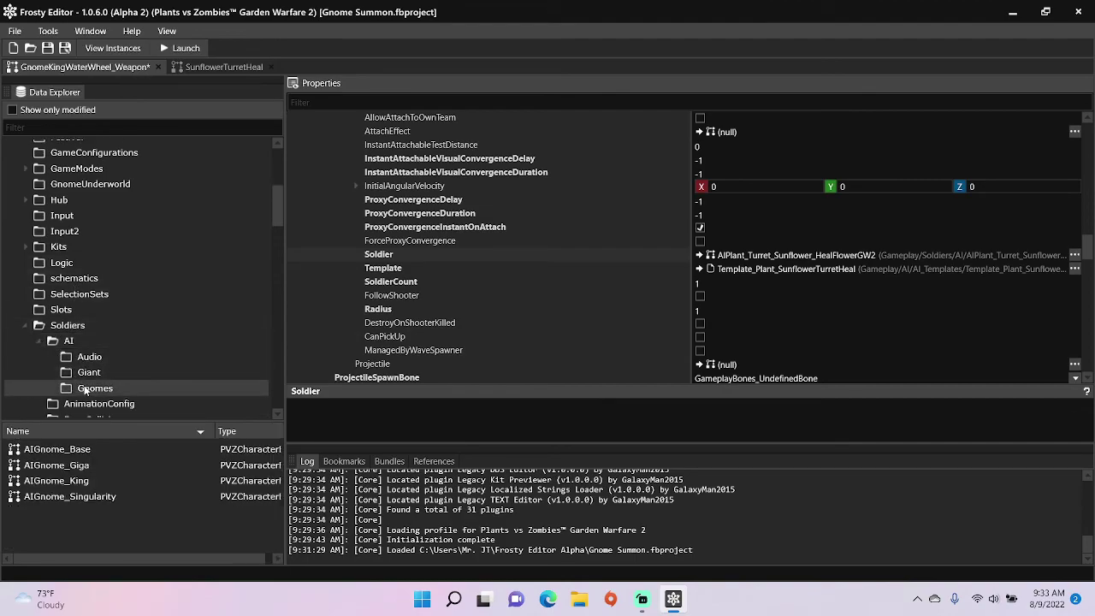
click(83, 449)
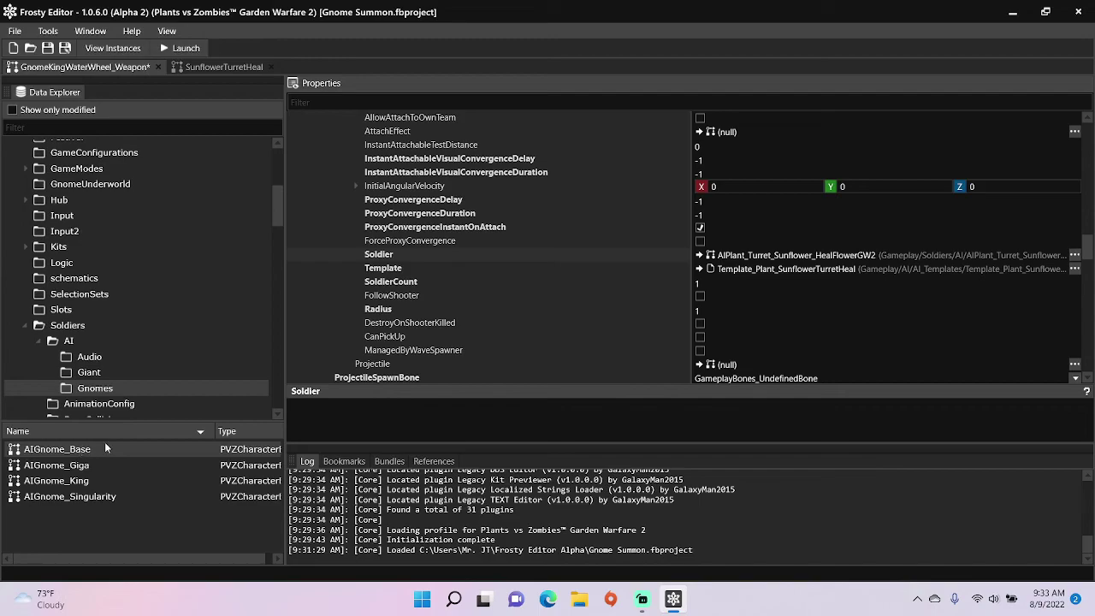
- Set the Soldier to AIGnome_Base and list the gnome templates under AI/AI_Templates
click(698, 255)
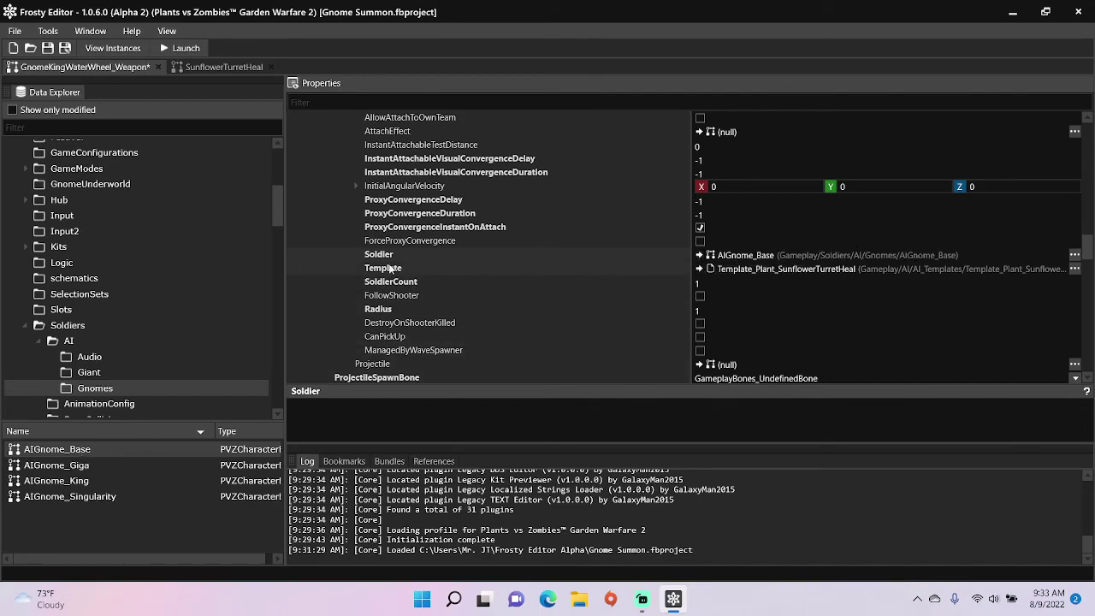
scroll(149, 273, up, 3)
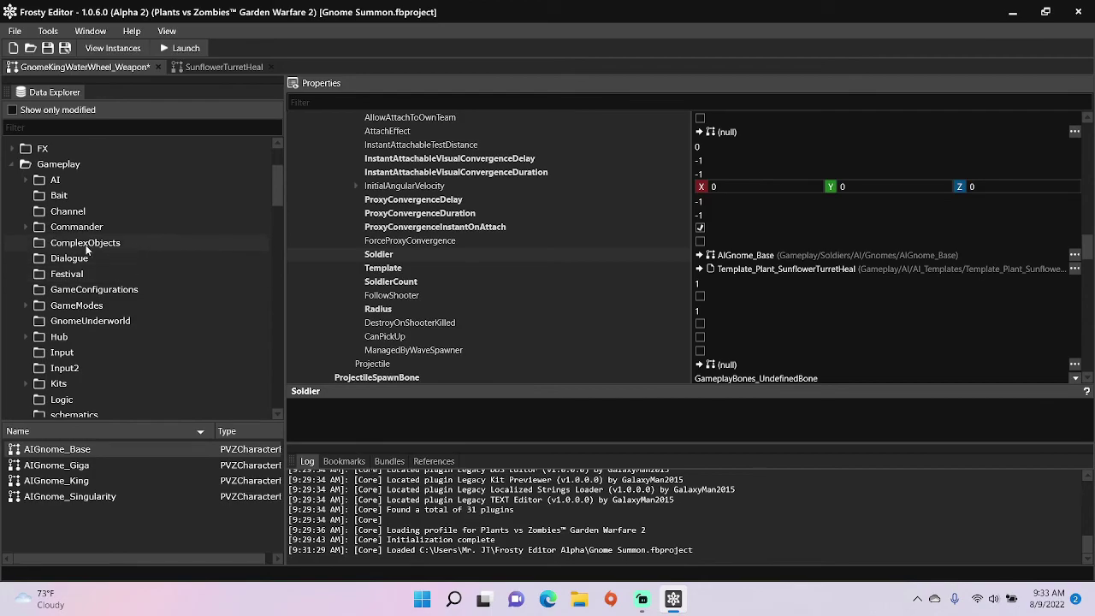
click(28, 180)
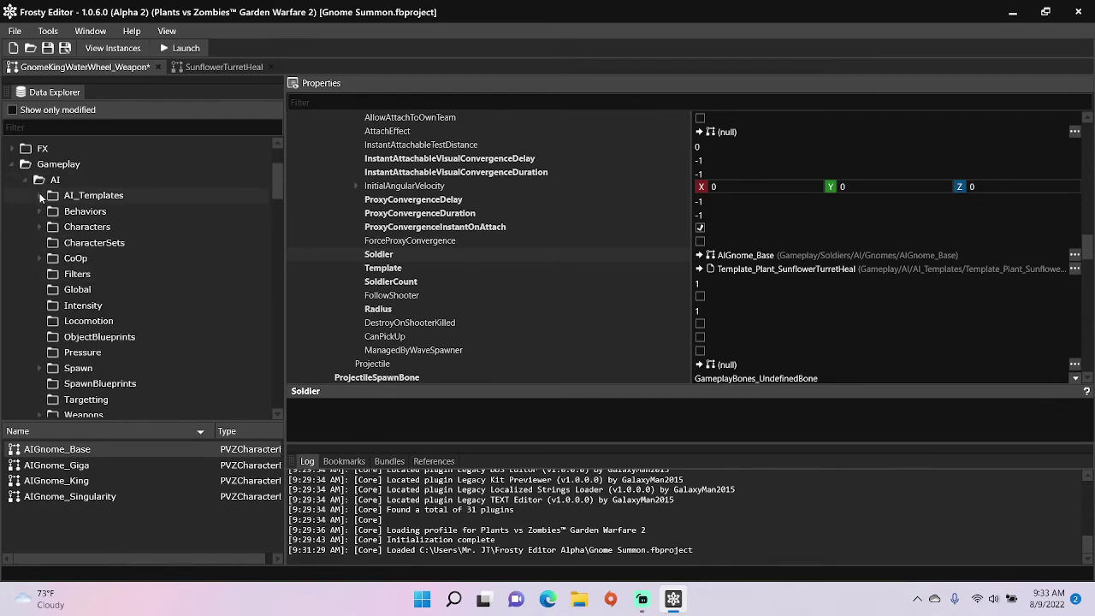
click(39, 195)
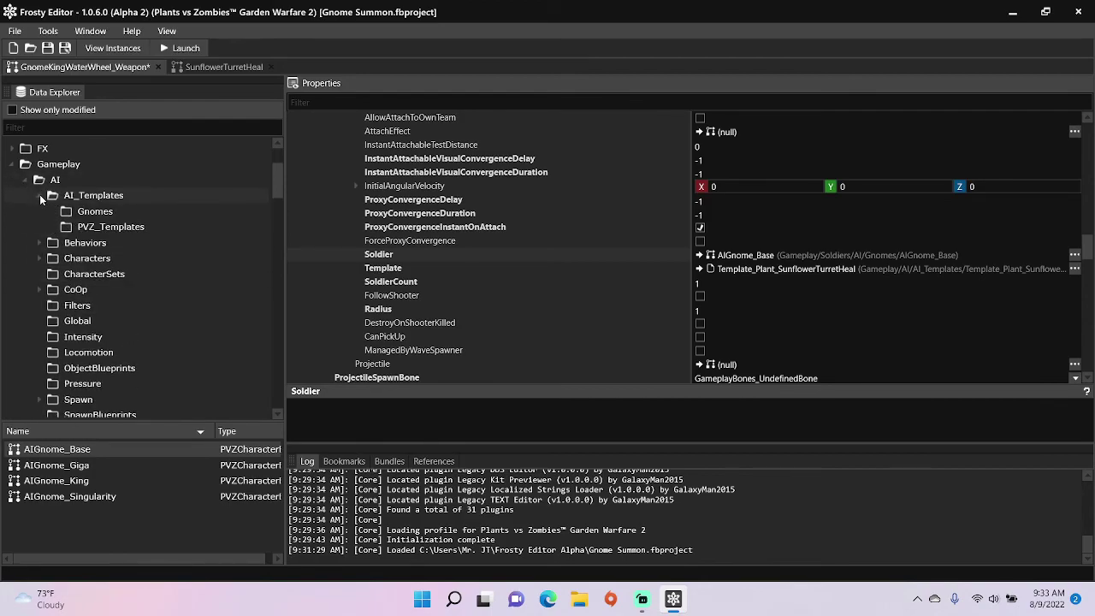
click(78, 214)
- Assign Template_Gnome_AIGnomeGun_Blue_Coop as the Template and show only modified assets in the explorer
scroll(165, 466, down, 3)
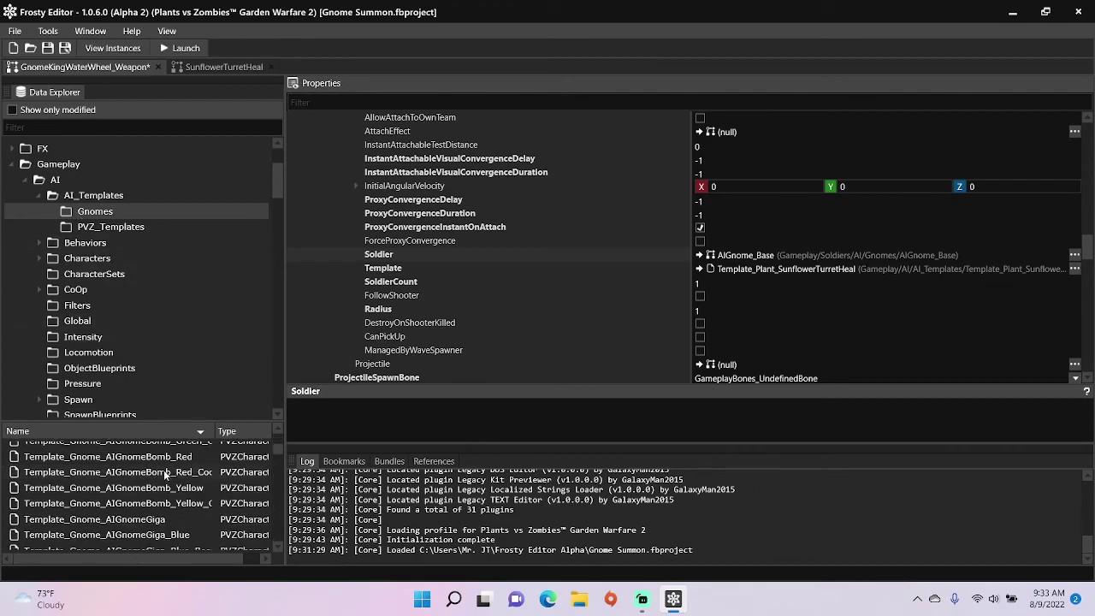
scroll(165, 473, down, 8)
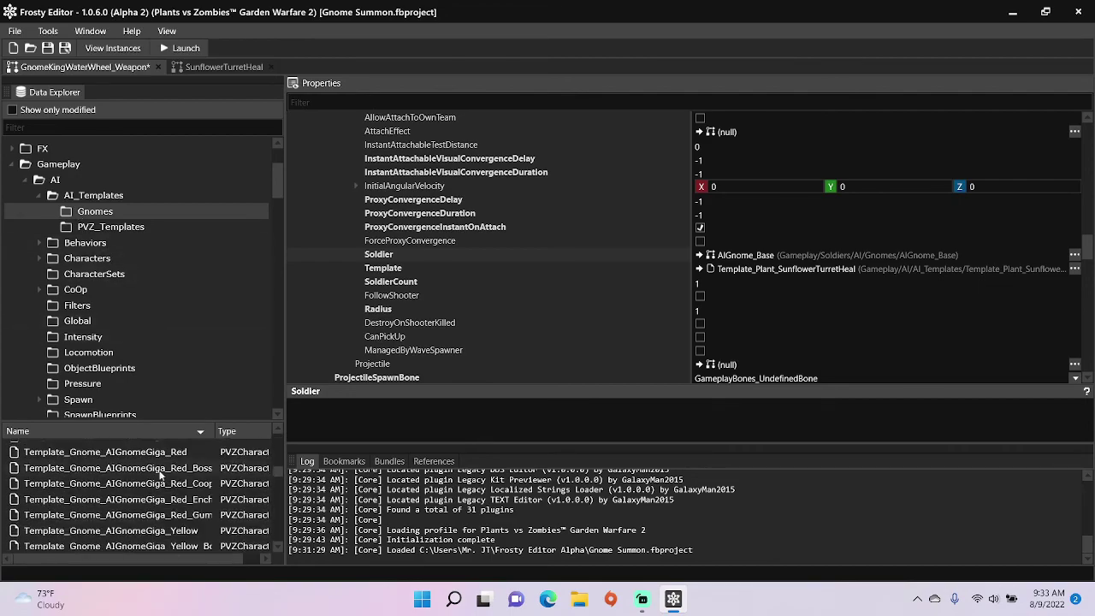
scroll(160, 474, down, 4)
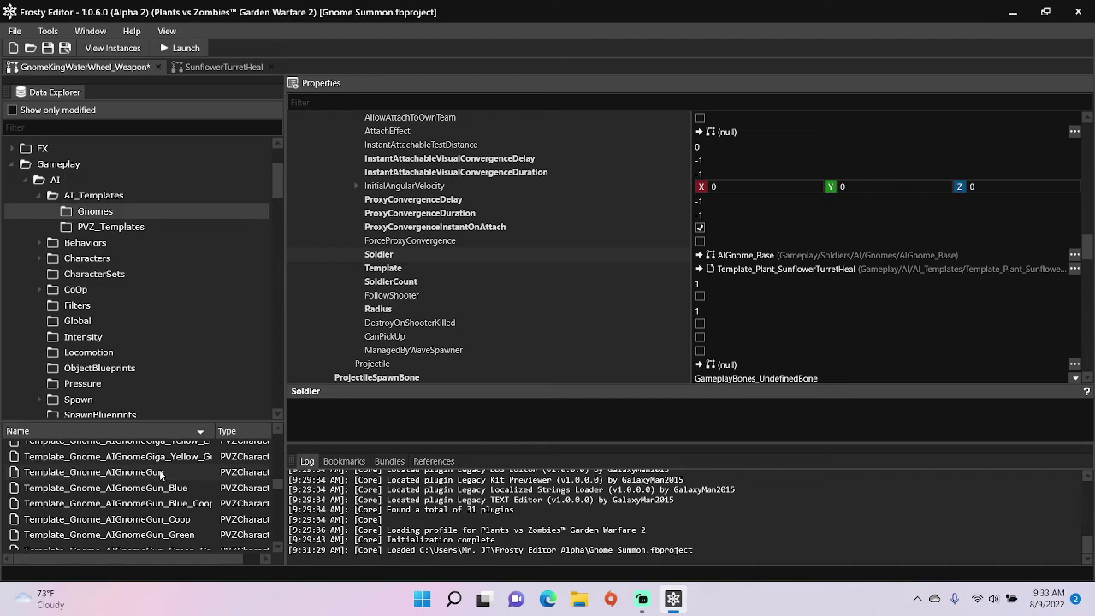
click(178, 505)
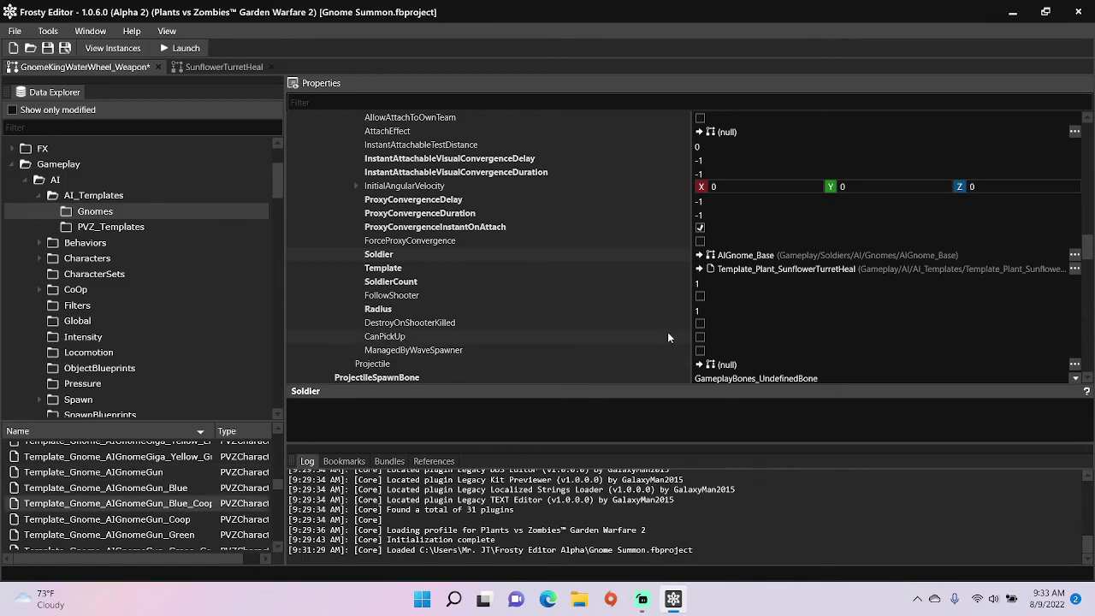
click(701, 269)
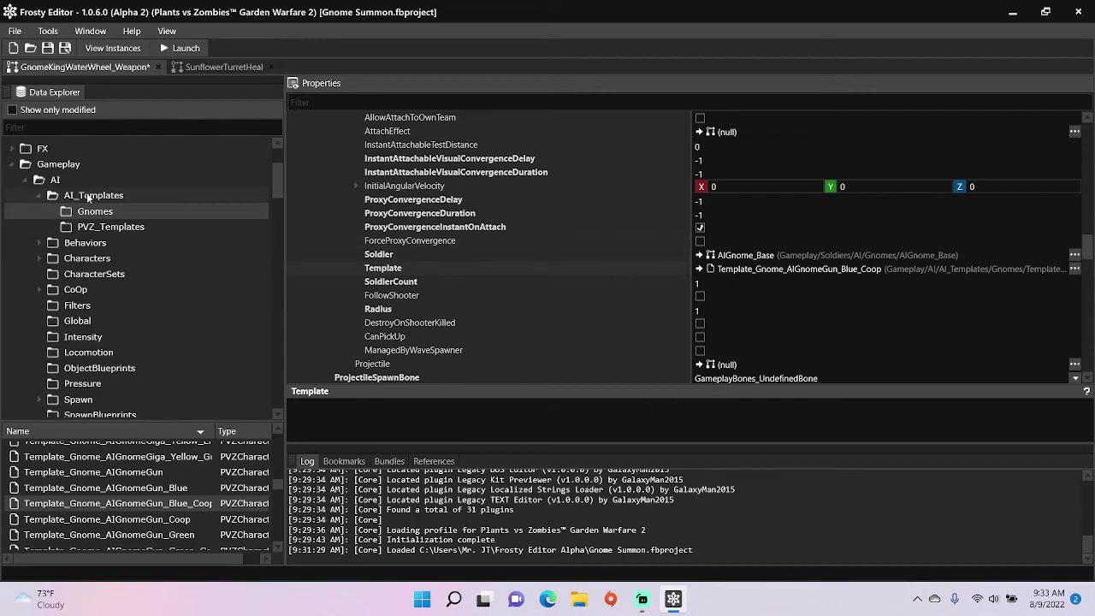
click(12, 110)
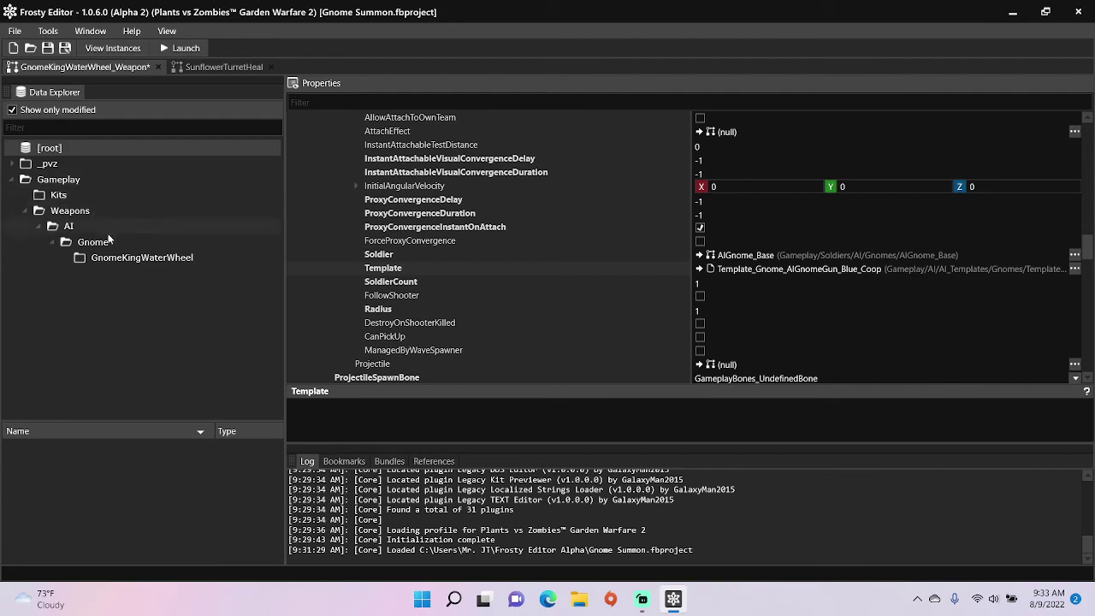
- Select the modified GnomeKingWaterWheel_Weapon and load its references, revealing its network registry asset
click(112, 258)
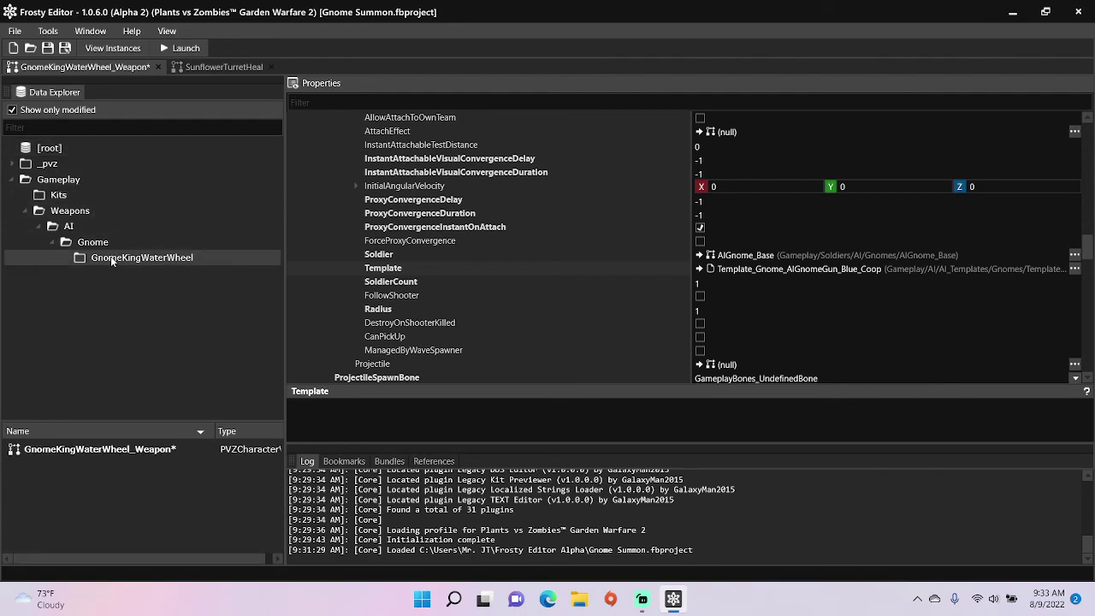
click(141, 449)
click(445, 462)
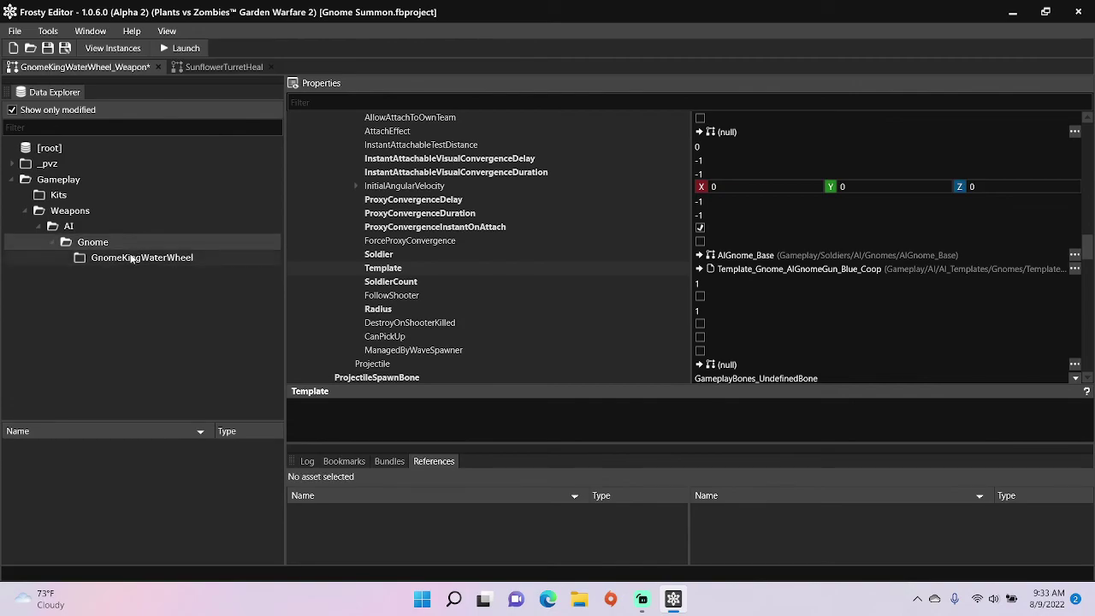
click(133, 451)
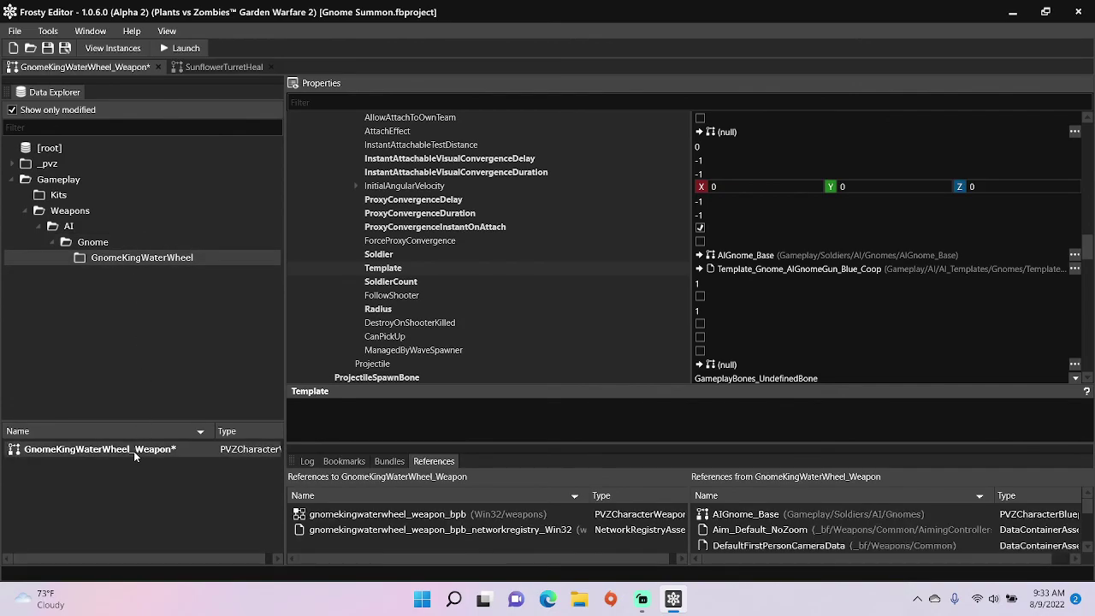
- Open the weapon's network registry and remove the GnomeKingWaterWheel_Projectile and GrenadeEntityData objects
double_click(350, 531)
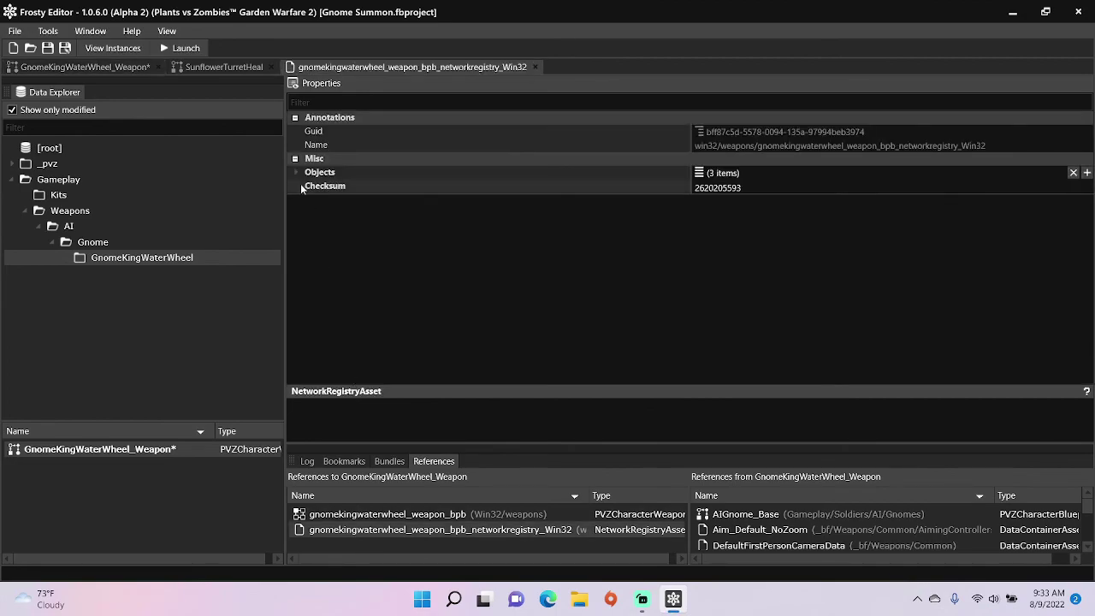
click(295, 173)
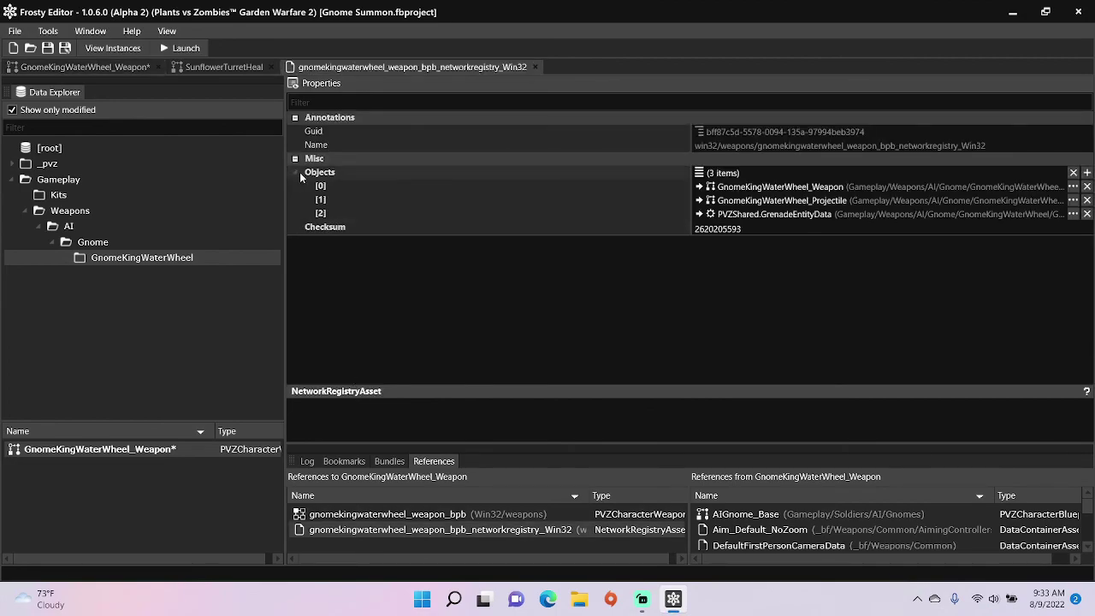
click(1086, 200)
click(1086, 200)
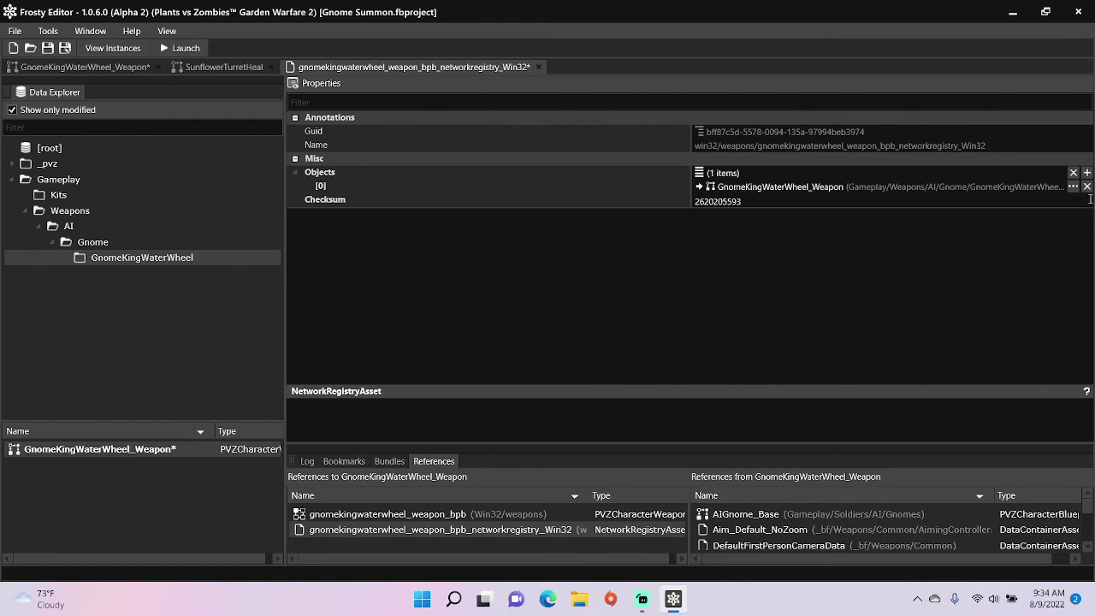
- Add a registry entry holding PVZShared.PVZCharacterProjectileEntityData and launch the game with the mods
click(1087, 172)
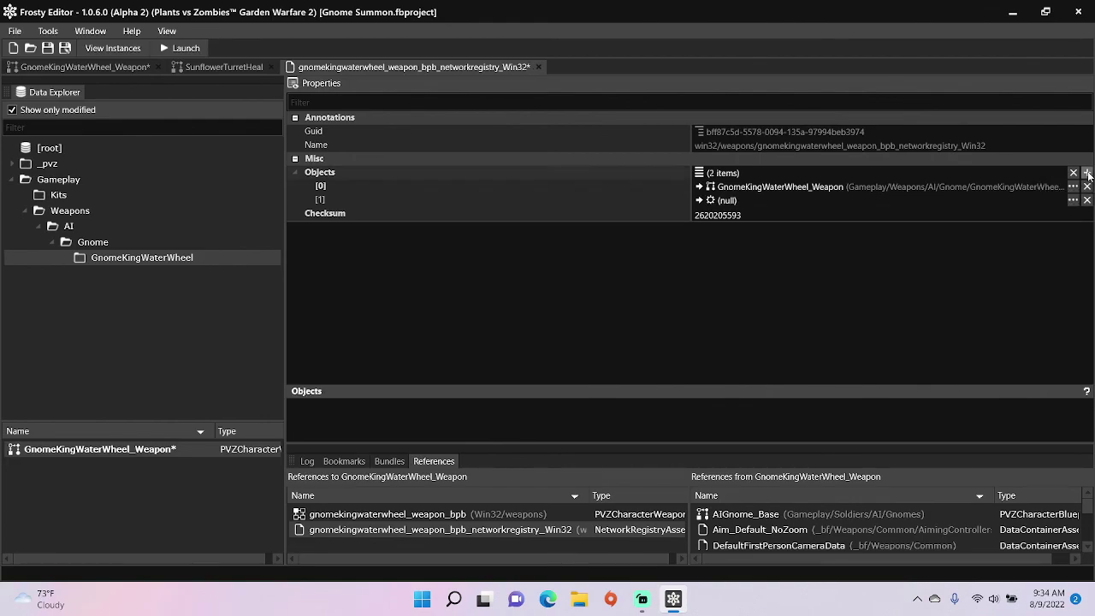
click(701, 201)
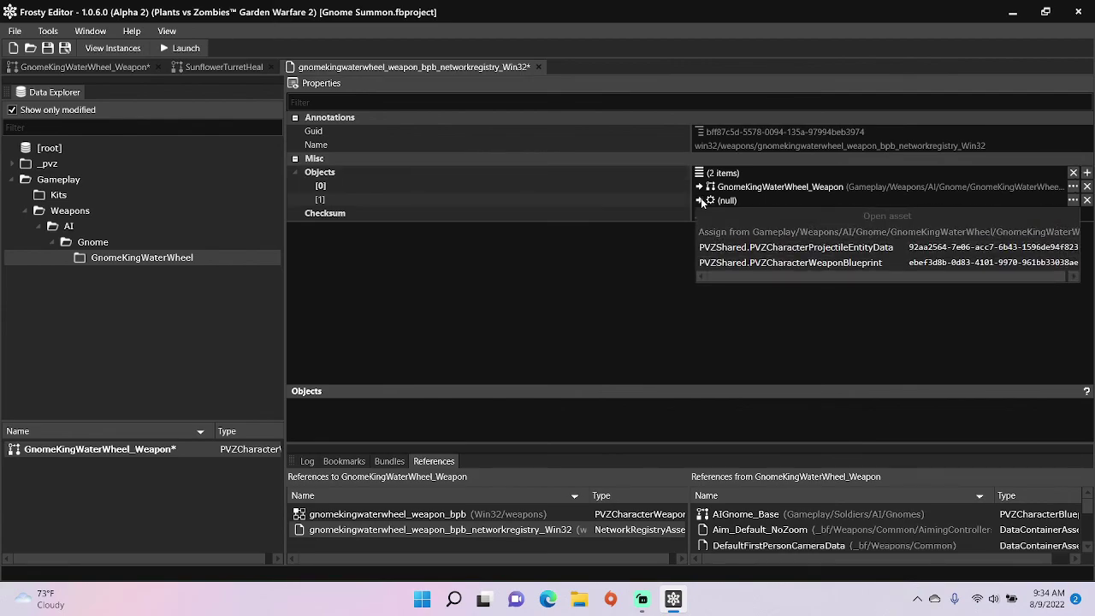
click(769, 247)
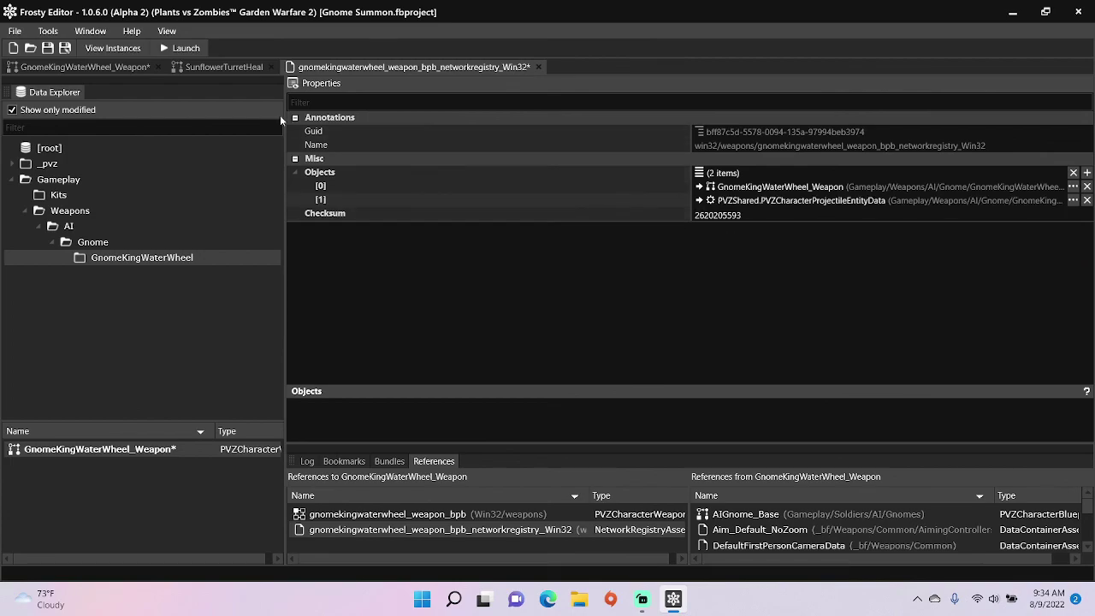
click(195, 48)
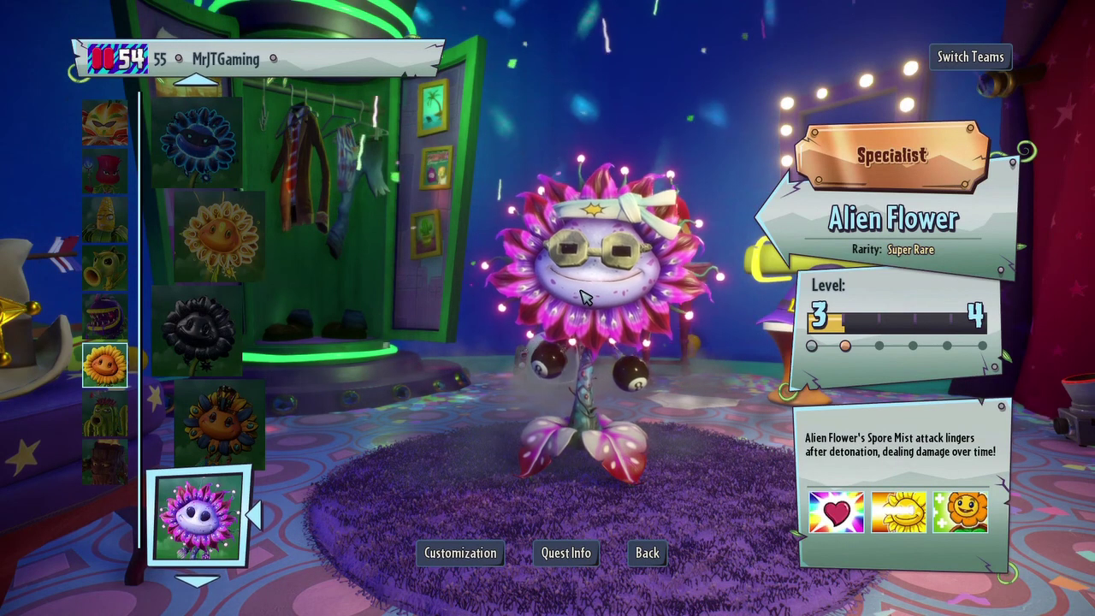
- Scroll Sunflower's Ability 3 options under Customization > Abilities to find Gnome Summon, then return to the character screen
click(462, 554)
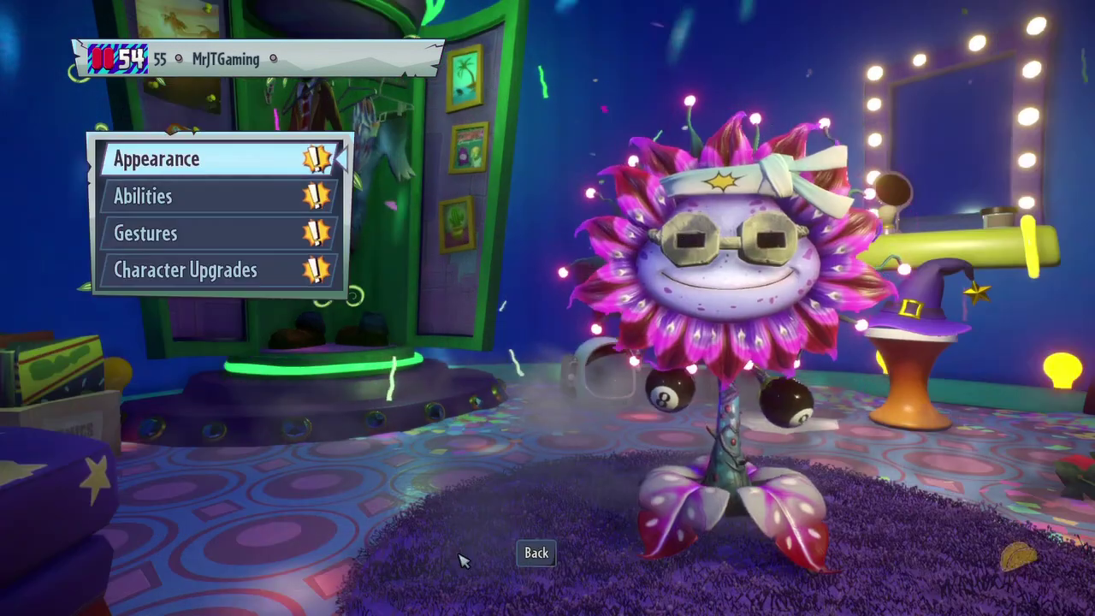
click(143, 196)
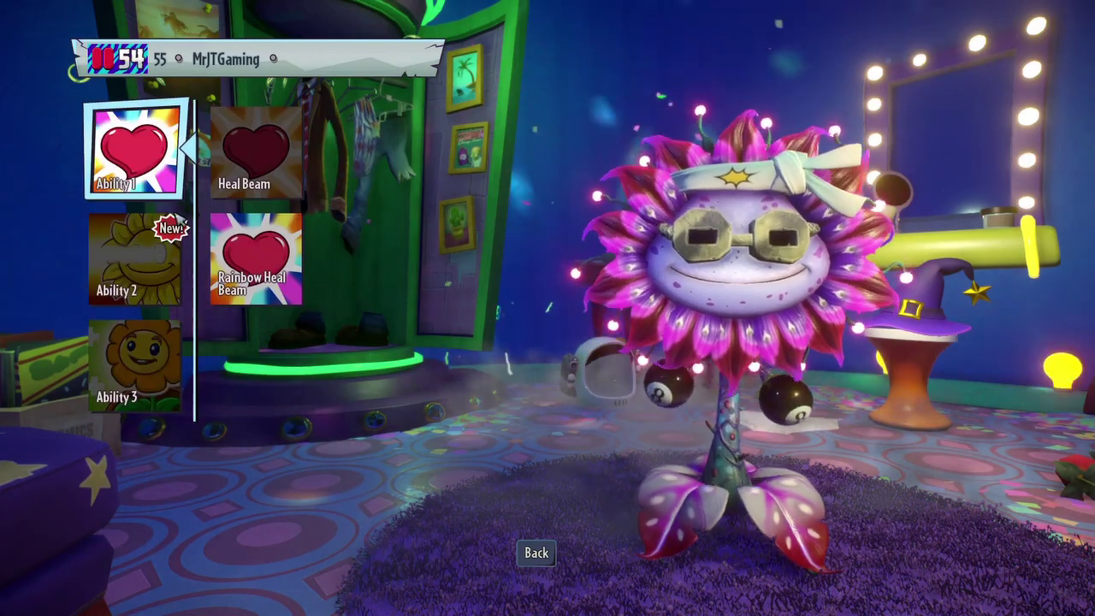
scroll(257, 377, down, 1)
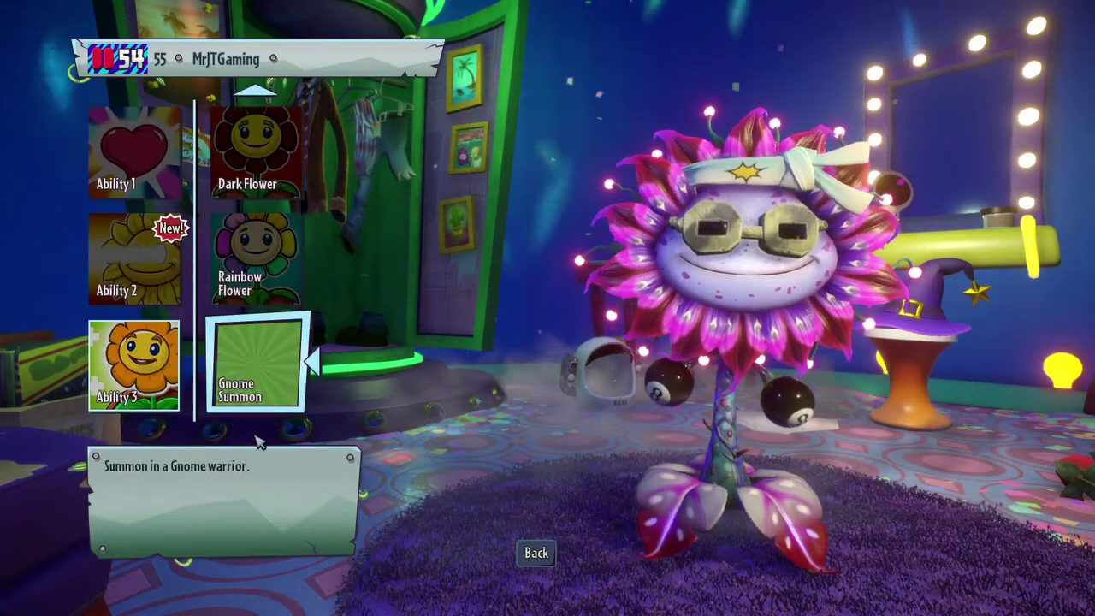
click(533, 554)
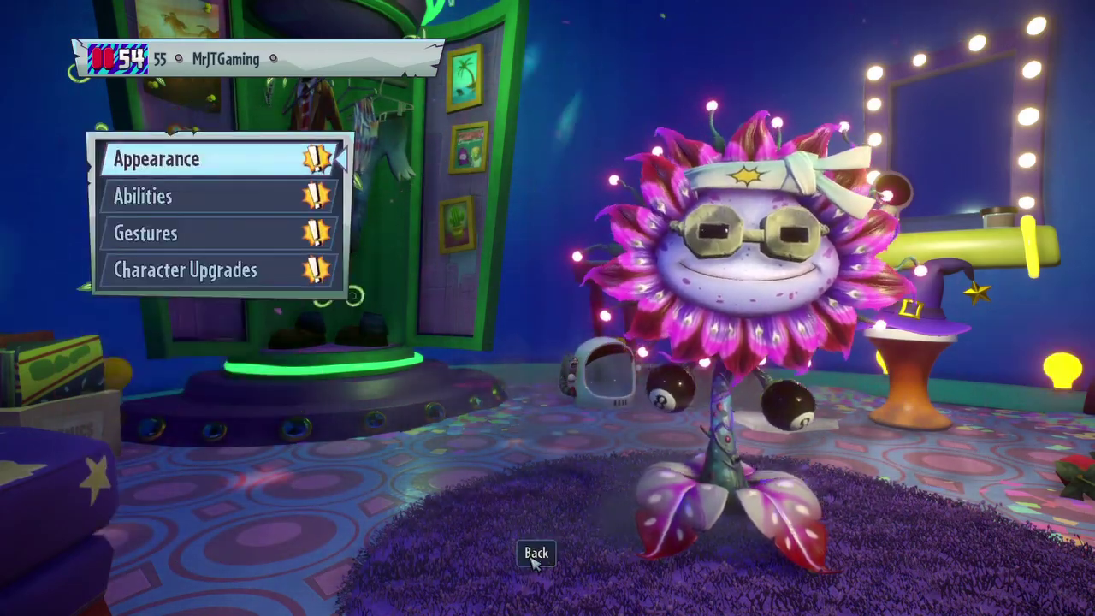